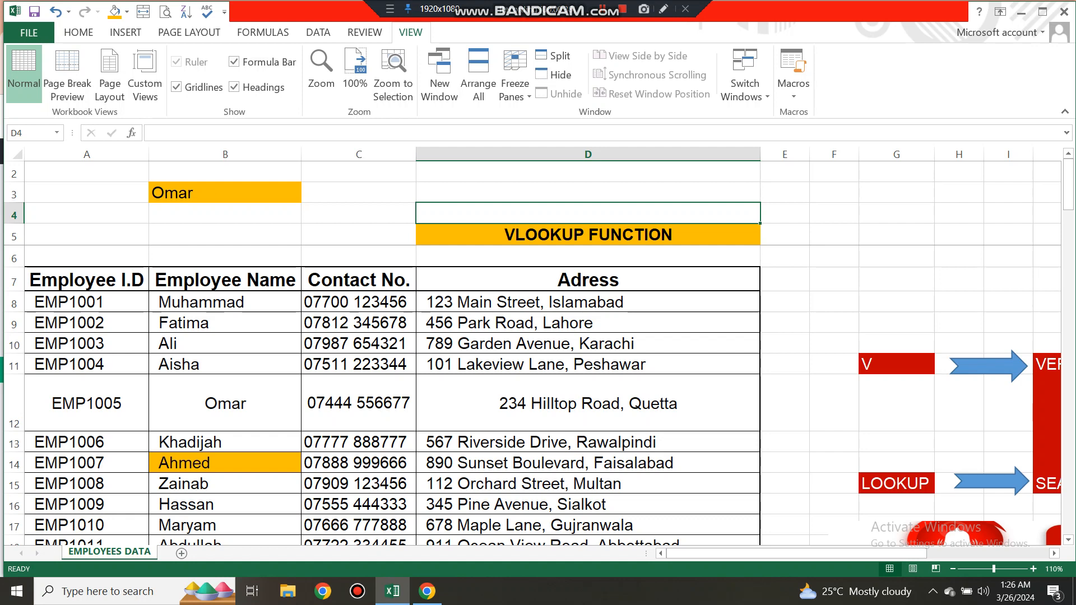
# Step: Examine the VLOOKUP FUNCTION heading and the diagram explaining V as VERTICAL and LOOKUP as SEARCH beside the employee table
pyautogui.click(587, 235)
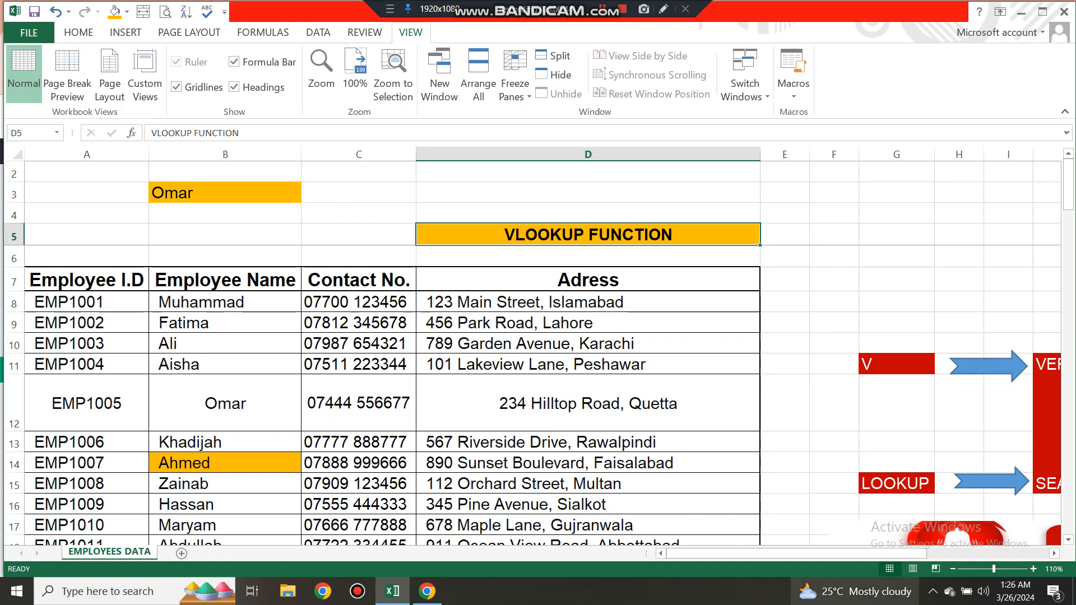
pyautogui.scroll(2, 532, 347)
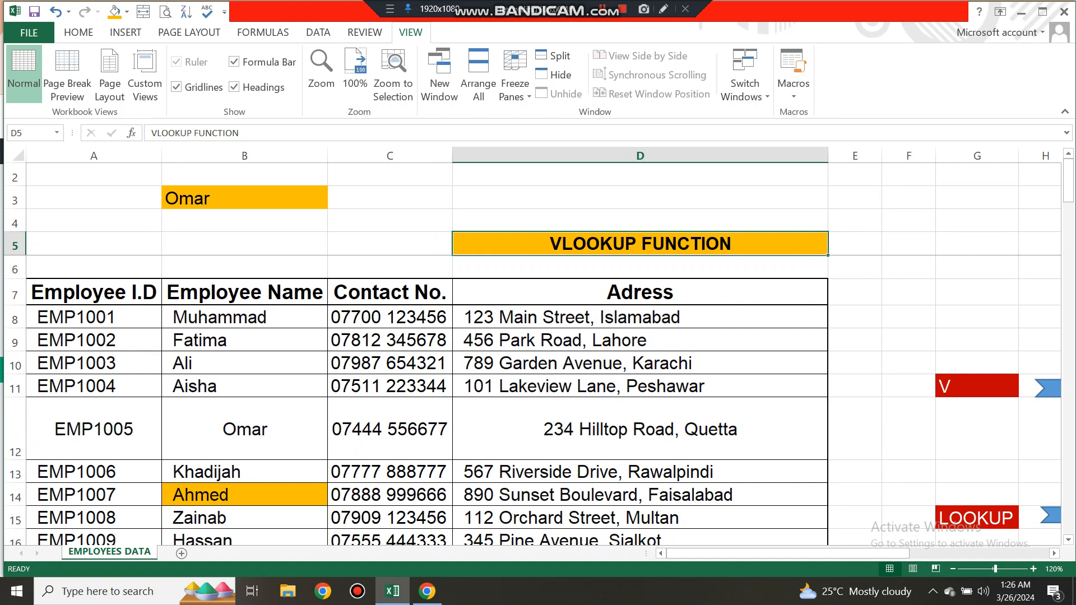
pyautogui.press('Right')
pyautogui.press('Right')
pyautogui.press('Right')
pyautogui.press('Right')
pyautogui.press('Right')
pyautogui.press('Right')
pyautogui.press('Right')
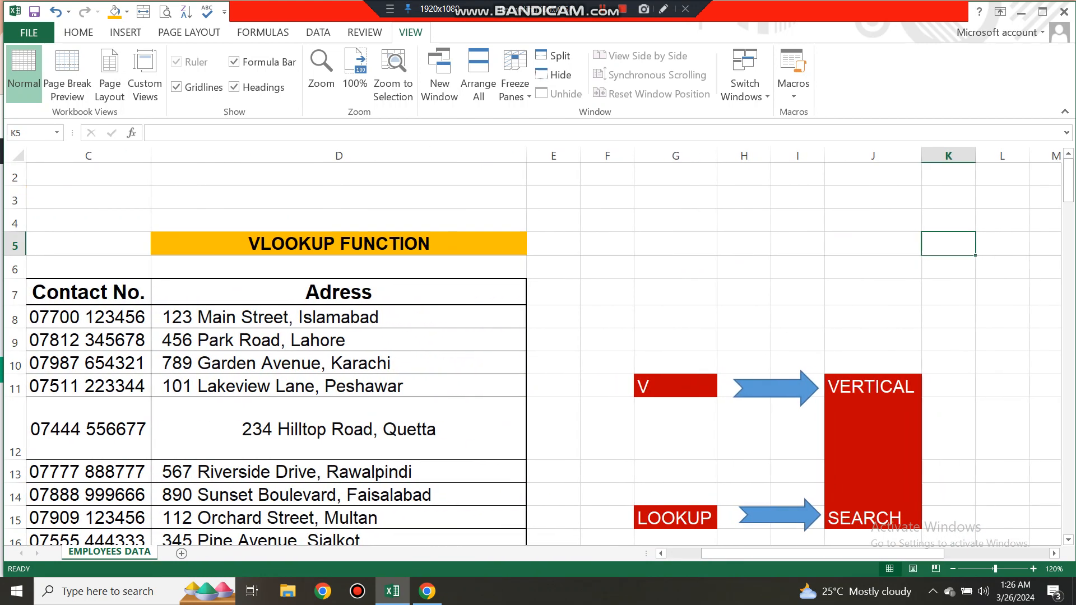
pyautogui.press('Down')
pyautogui.press('Down')
pyautogui.press('Down')
pyautogui.press('Down')
pyautogui.press('Down')
pyautogui.press('Down')
pyautogui.press('Down')
pyautogui.press('Down')
pyautogui.press('Down')
pyautogui.press('Down')
pyautogui.press('Down')
pyautogui.press('Down')
pyautogui.press('Down')
pyautogui.press('Down')
pyautogui.press('Left')
pyautogui.press('Left')
pyautogui.press('Up')
pyautogui.press('Up')
pyautogui.press('Up')
pyautogui.press('Up')
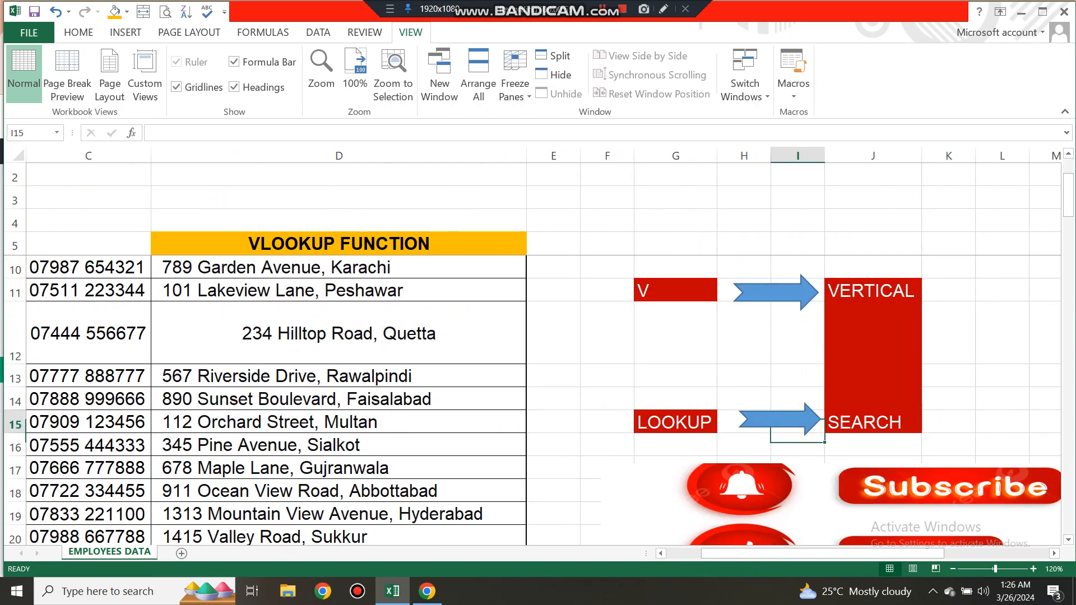
pyautogui.press('Down')
pyautogui.press('Down')
pyautogui.press('Up')
pyautogui.press('Up')
pyautogui.press('Up')
pyautogui.press('Up')
pyautogui.press('Left')
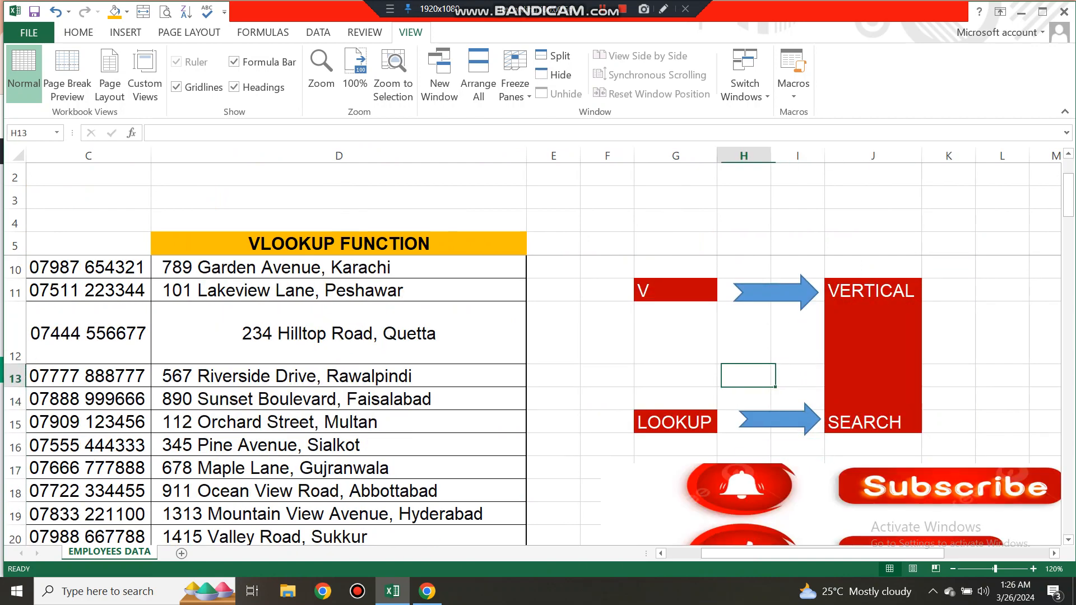
# Step: Select the employee records across columns A to D from EMP1003 in row 10 down to EMP1100
pyautogui.press('Left')
pyautogui.press('Left')
pyautogui.press('Left')
pyautogui.press('Left')
pyautogui.press('Left')
pyautogui.press('Left')
pyautogui.press('Left')
pyautogui.press('Up')
pyautogui.press('Up')
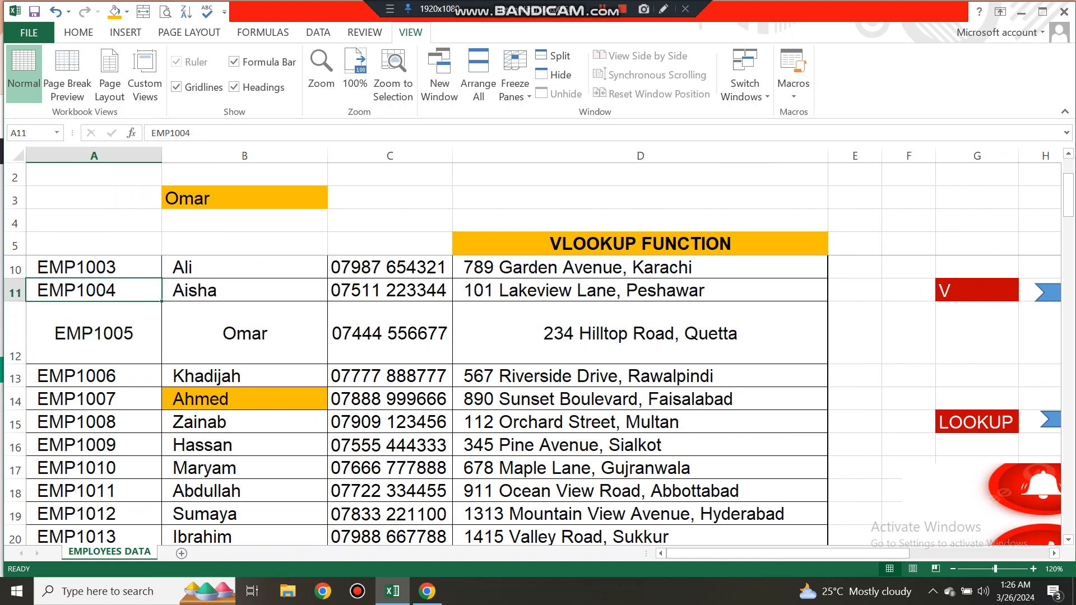
pyautogui.press('Up')
pyautogui.hotkey('shift', 'Right')
pyautogui.hotkey('shift', 'Right')
pyautogui.hotkey('shift', 'Right')
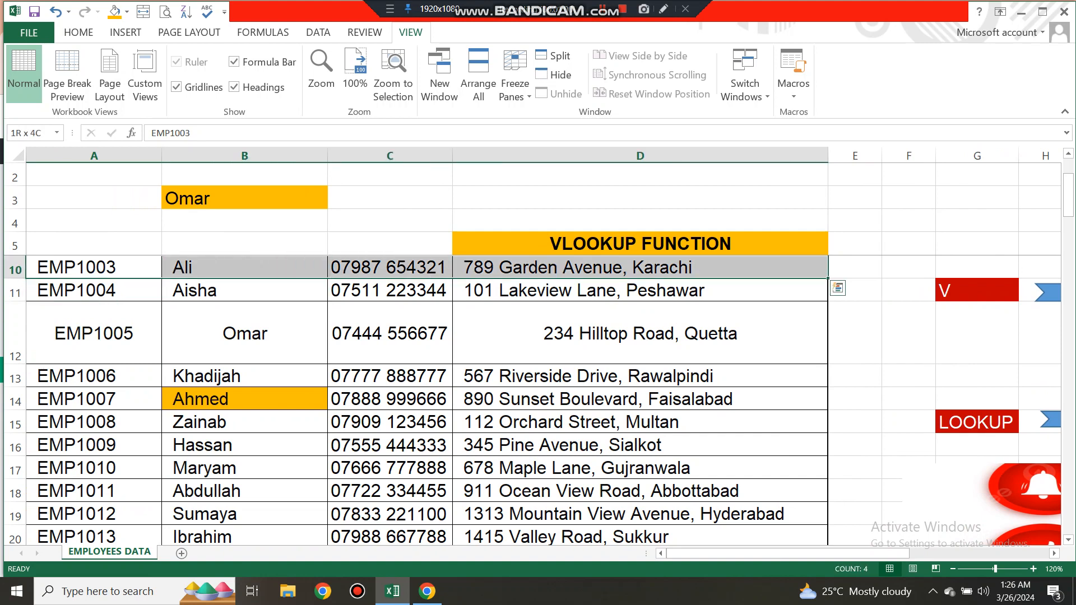
pyautogui.hotkey('ctrl', 'shift', 'Down')
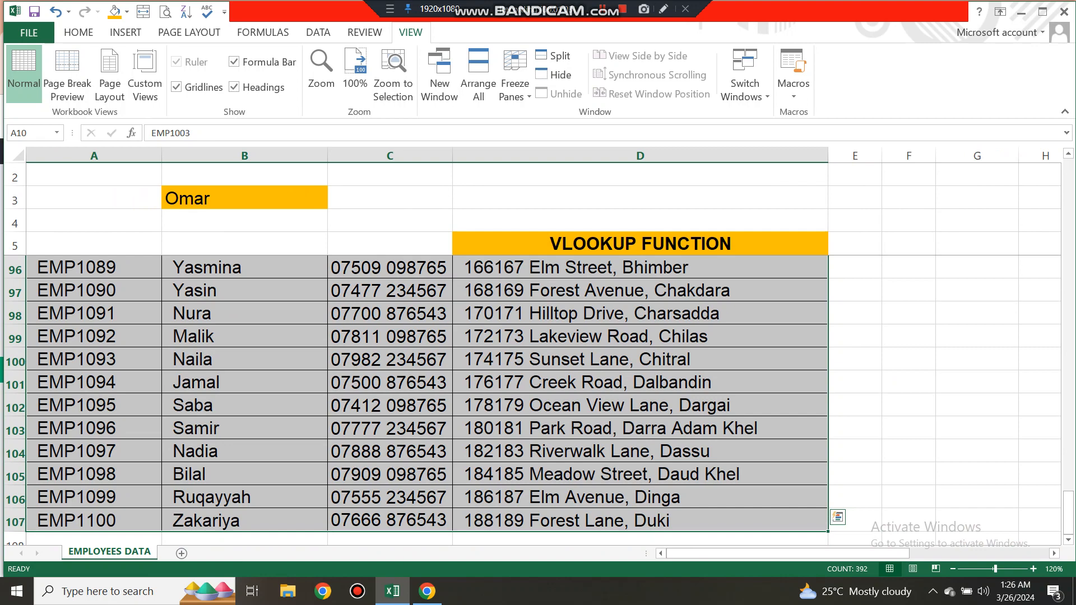
pyautogui.hotkey('ctrl', 'shift', 'Up')
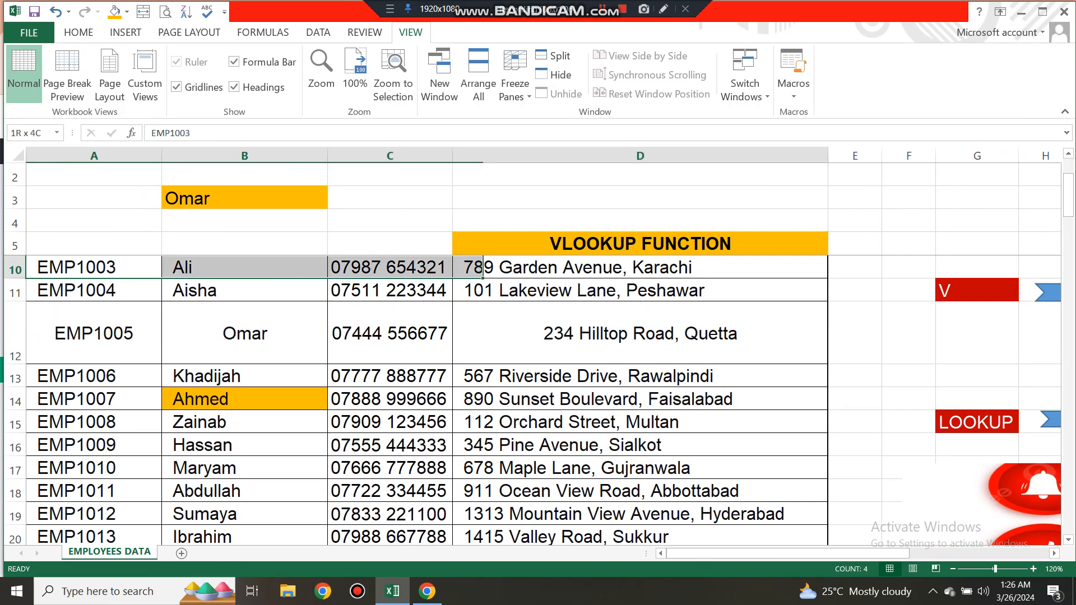
pyautogui.hotkey('shift', 'Right')
pyautogui.hotkey('shift', 'Right')
pyautogui.hotkey('shift', 'Right')
pyautogui.hotkey('shift', 'Right')
pyautogui.hotkey('shift', 'Right')
pyautogui.hotkey('shift', 'Right')
pyautogui.hotkey('shift', 'Right')
pyautogui.hotkey('shift', 'Right')
pyautogui.hotkey('shift', 'Right')
pyautogui.hotkey('shift', 'Right')
pyautogui.hotkey('shift', 'Right')
pyautogui.hotkey('shift', 'Right')
pyautogui.hotkey('shift', 'Right')
pyautogui.hotkey('shift', 'Right')
pyautogui.hotkey('shift', 'Right')
pyautogui.hotkey('shift', 'Right')
pyautogui.hotkey('shift', 'Right')
pyautogui.hotkey('shift', 'Right')
pyautogui.hotkey('shift', 'Right')
pyautogui.hotkey('shift', 'Right')
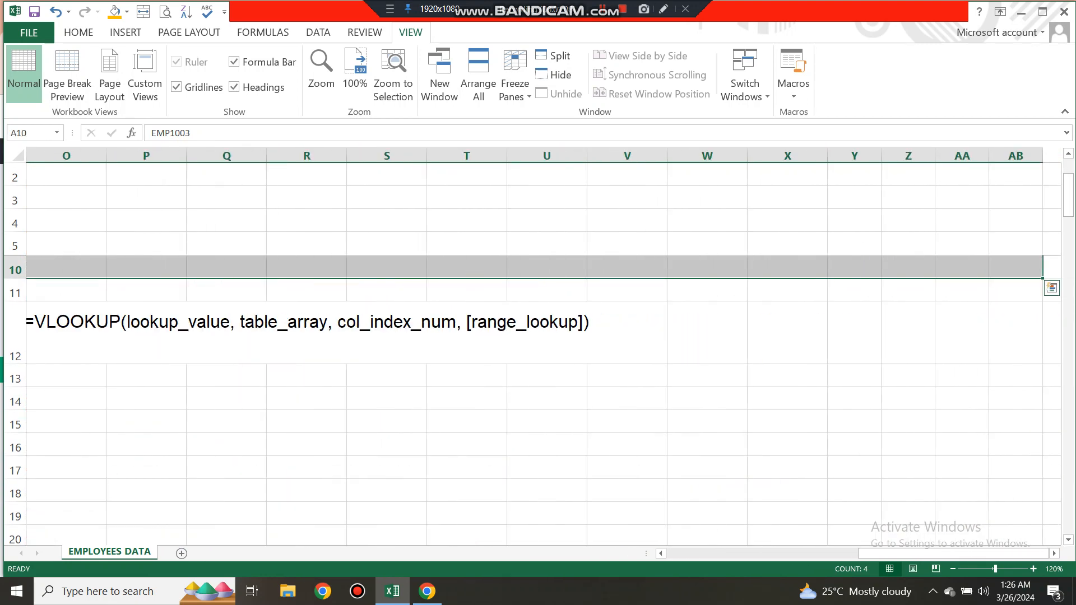
pyautogui.hotkey('shift', 'Left')
pyautogui.hotkey('shift', 'Left')
pyautogui.hotkey('shift', 'Left')
pyautogui.hotkey('shift', 'Left')
pyautogui.hotkey('shift', 'Left')
pyautogui.hotkey('shift', 'Left')
pyautogui.hotkey('shift', 'Left')
pyautogui.hotkey('shift', 'Left')
pyautogui.hotkey('shift', 'Left')
pyautogui.hotkey('shift', 'Left')
pyautogui.hotkey('shift', 'Left')
pyautogui.hotkey('shift', 'Left')
pyautogui.hotkey('shift', 'Left')
pyautogui.hotkey('shift', 'Left')
pyautogui.hotkey('shift', 'Left')
pyautogui.hotkey('shift', 'Left')
pyautogui.hotkey('shift', 'Left')
pyautogui.hotkey('shift', 'Left')
pyautogui.hotkey('shift', 'Left')
pyautogui.hotkey('shift', 'Left')
# Step: Highlight the record block A10:D107, starting from the row of EMP1003
pyautogui.hotkey('shift', 'Right')
pyautogui.hotkey('shift', 'Right')
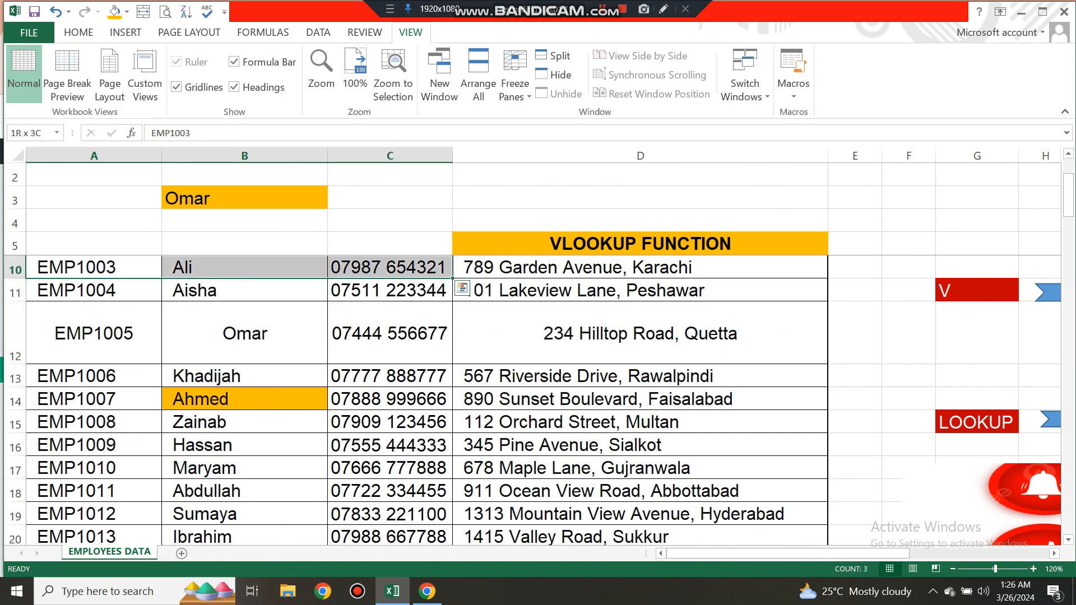
pyautogui.hotkey('shift', 'Right')
pyautogui.hotkey('ctrl', 'shift', 'Down')
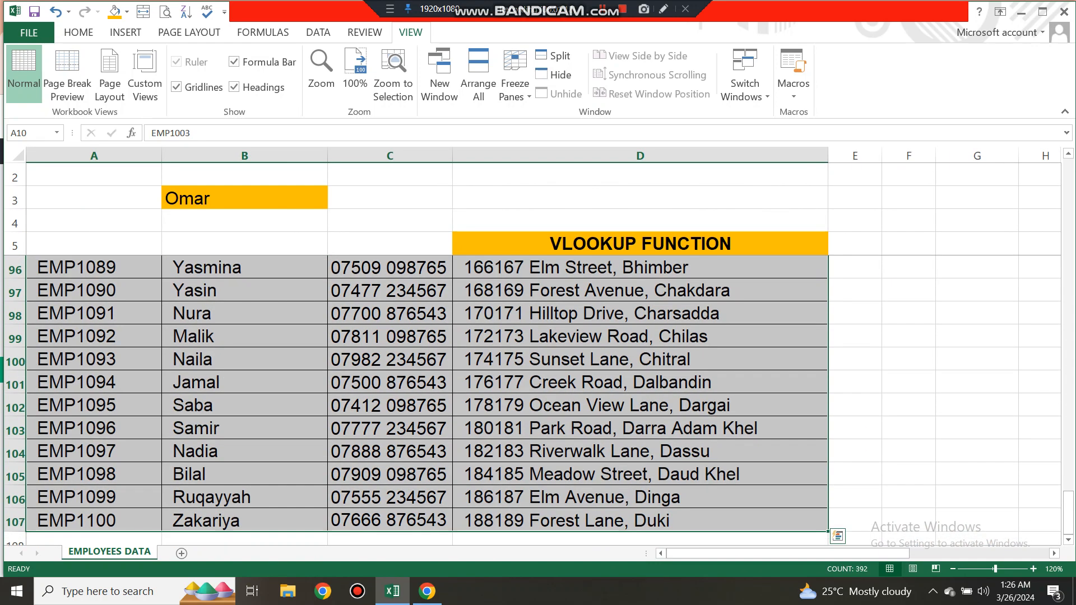
# Step: Select the whole employee table with its header row, from Employee I.D in A7 to the last address in D107
pyautogui.hotkey('ctrl', 'Home')
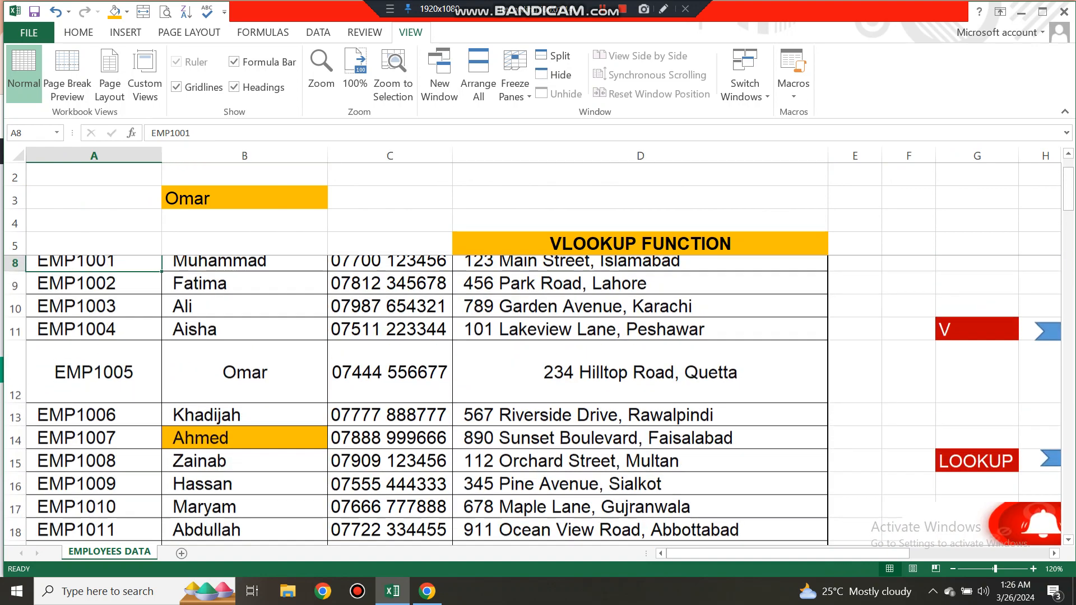
pyautogui.press('Up')
pyautogui.press('Up')
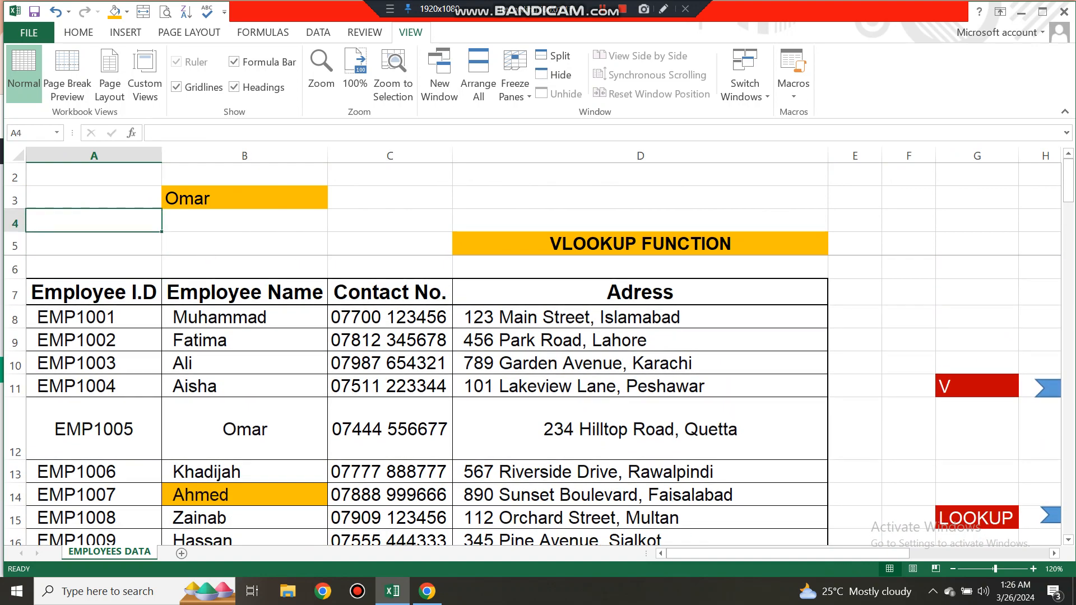
pyautogui.press('Down')
pyautogui.press('Down')
pyautogui.press('Down')
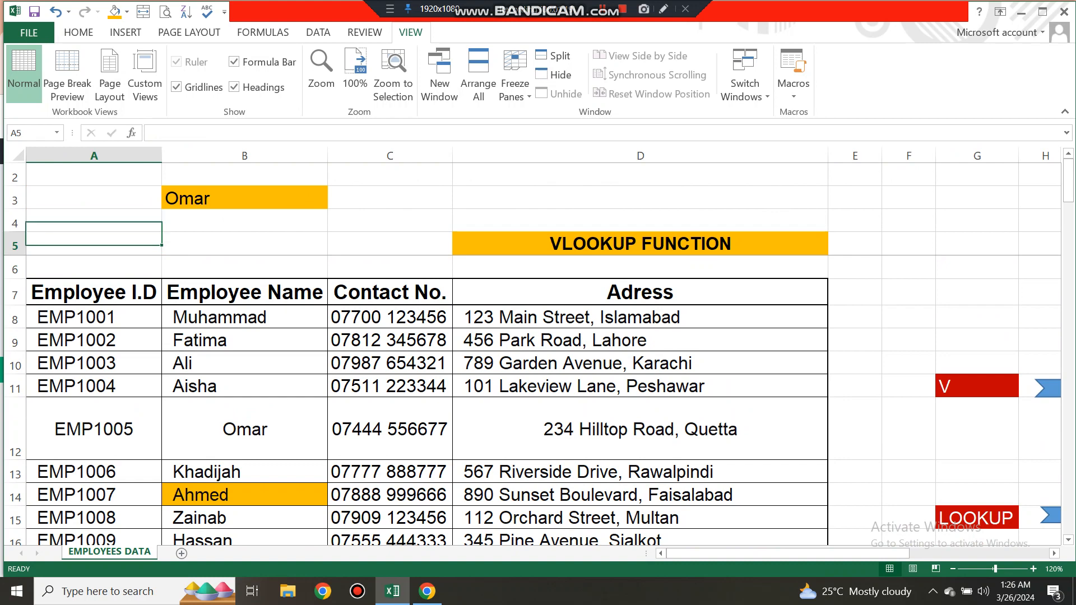
pyautogui.hotkey('shift', 'Right')
pyautogui.hotkey('shift', 'Right')
pyautogui.hotkey('shift', 'Right')
pyautogui.hotkey('shift', 'Right')
pyautogui.hotkey('shift', 'Left')
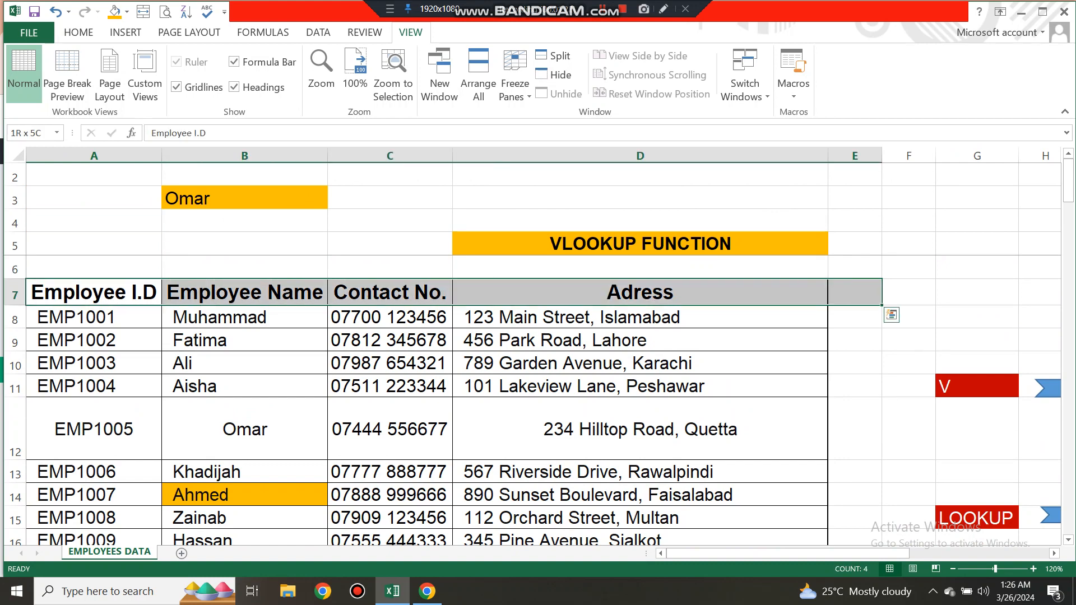
pyautogui.hotkey('ctrl', 'shift', 'Down')
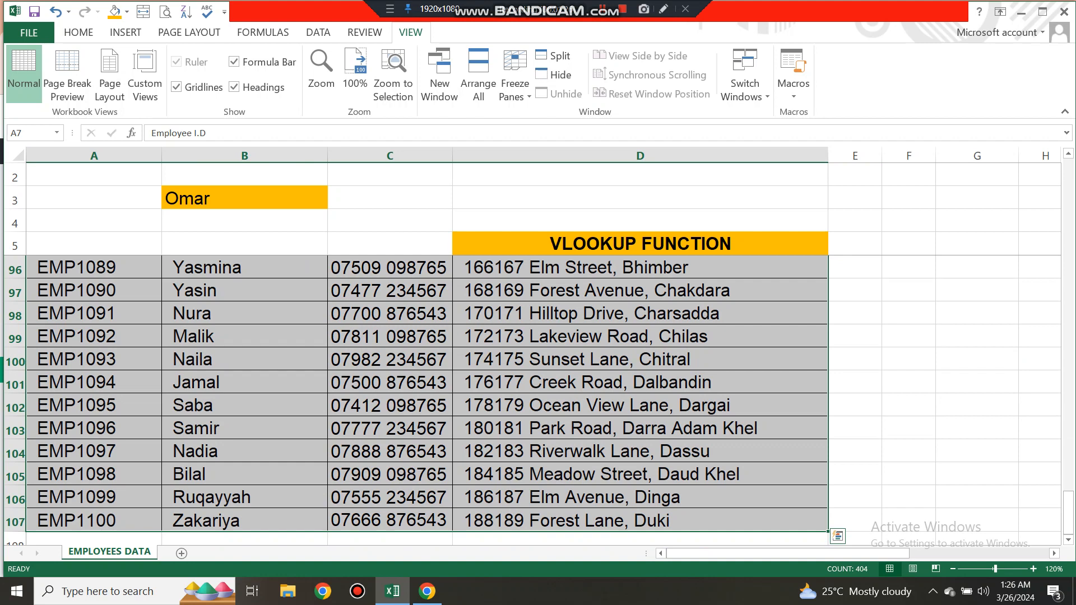
# Step: Select the Employee I.D column of the table from its header in A7 down to the last record
pyautogui.press('Up')
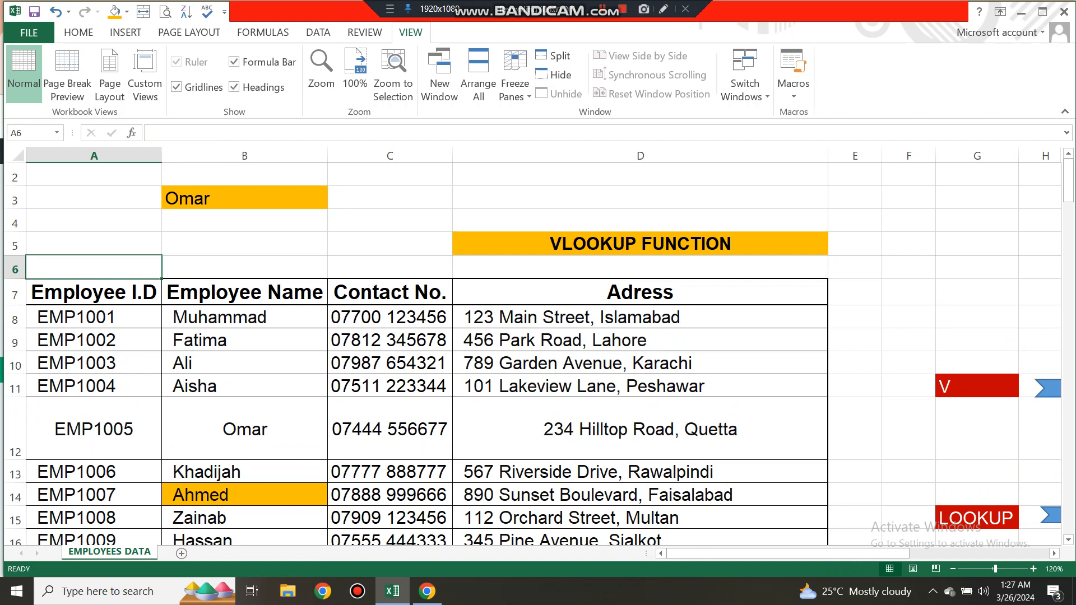
pyautogui.press('Down')
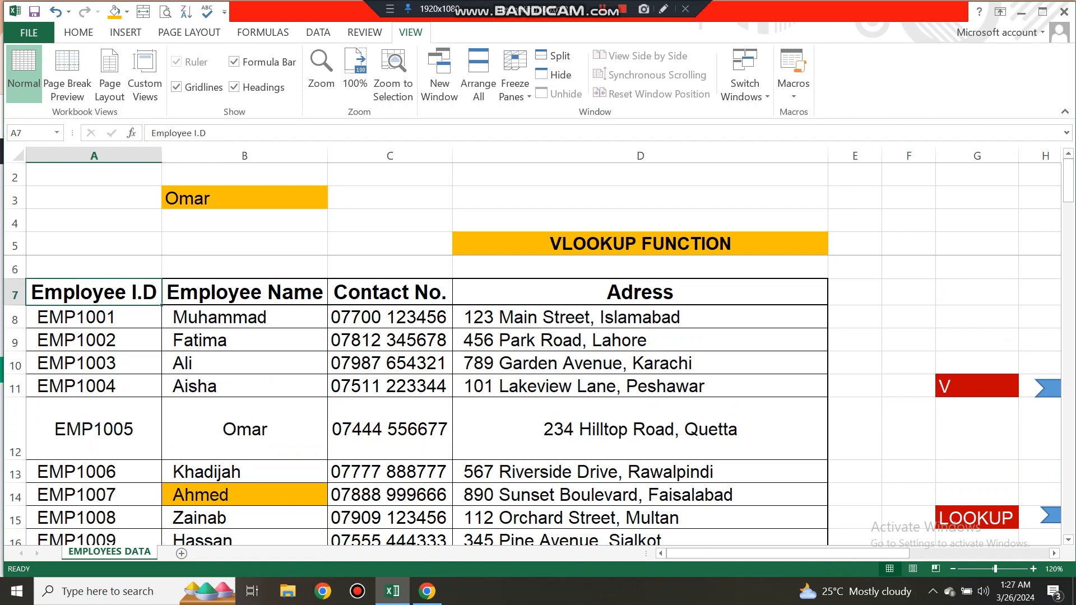
pyautogui.press('Down')
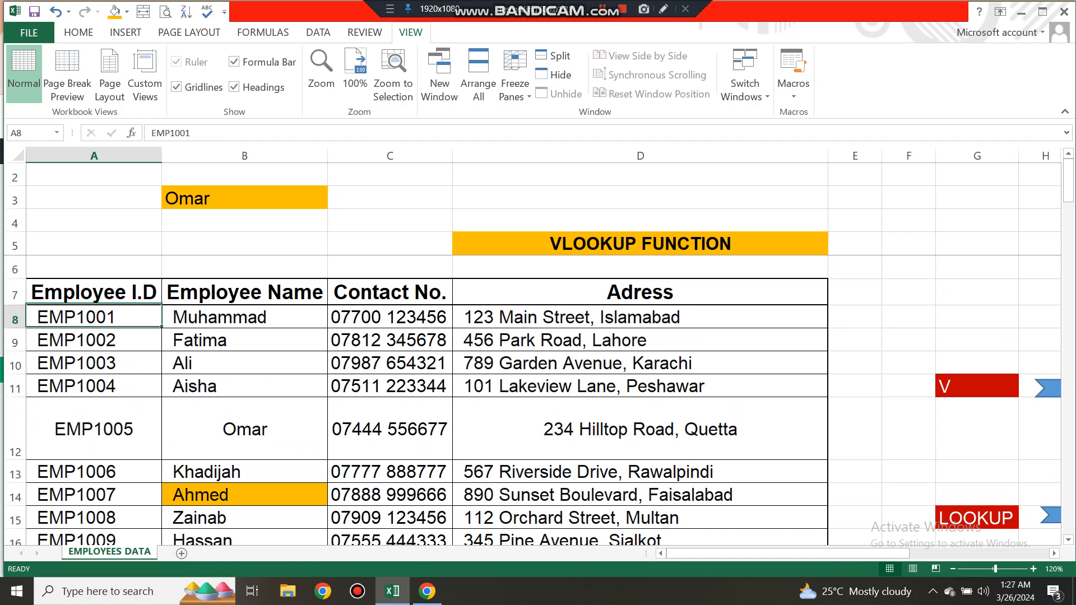
pyautogui.press('Up')
pyautogui.hotkey('ctrl', 'shift', 'Down')
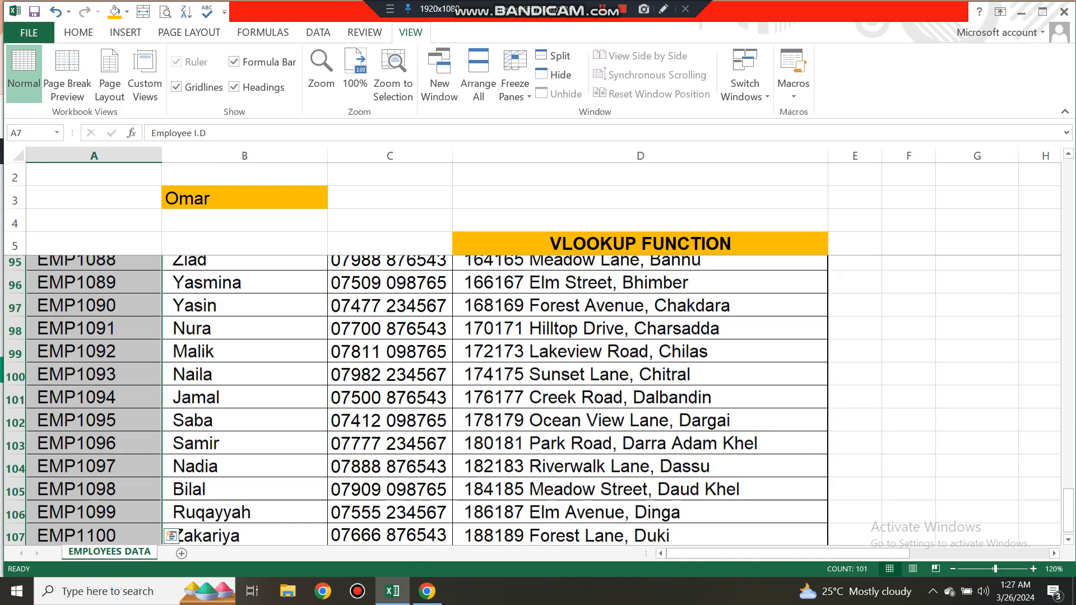
# Step: Highlight the Employee Name, Contact No. and Adress columns one after another, each from its header to the last record
pyautogui.hotkey('ctrl', 'Home')
pyautogui.press('Down')
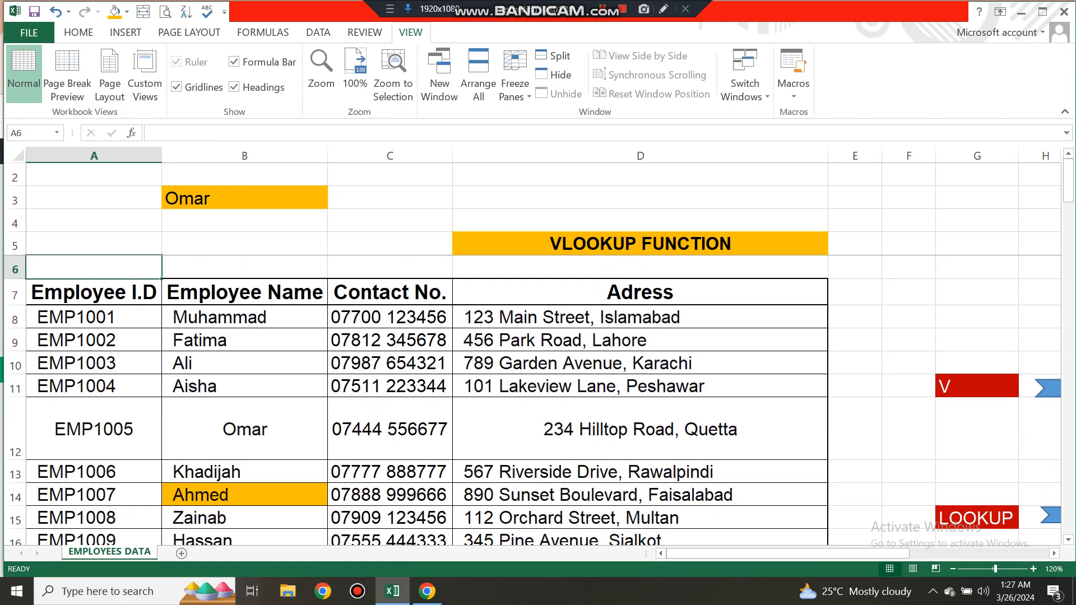
pyautogui.press('Right')
pyautogui.hotkey('ctrl', 'shift', 'Down')
pyautogui.press('Right')
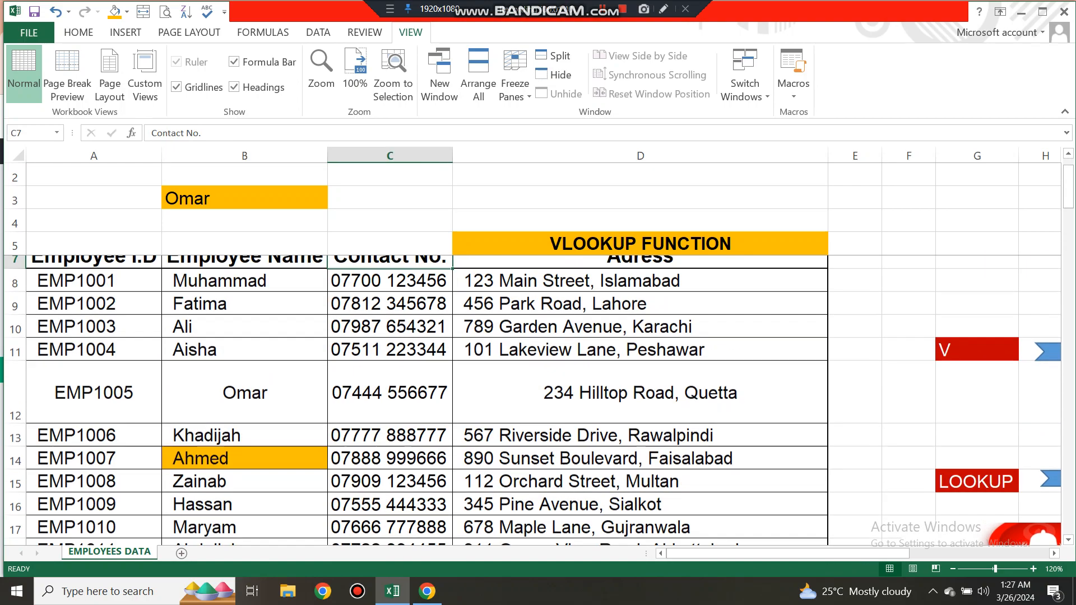
pyautogui.hotkey('ctrl', 'shift', 'Down')
pyautogui.press('Right')
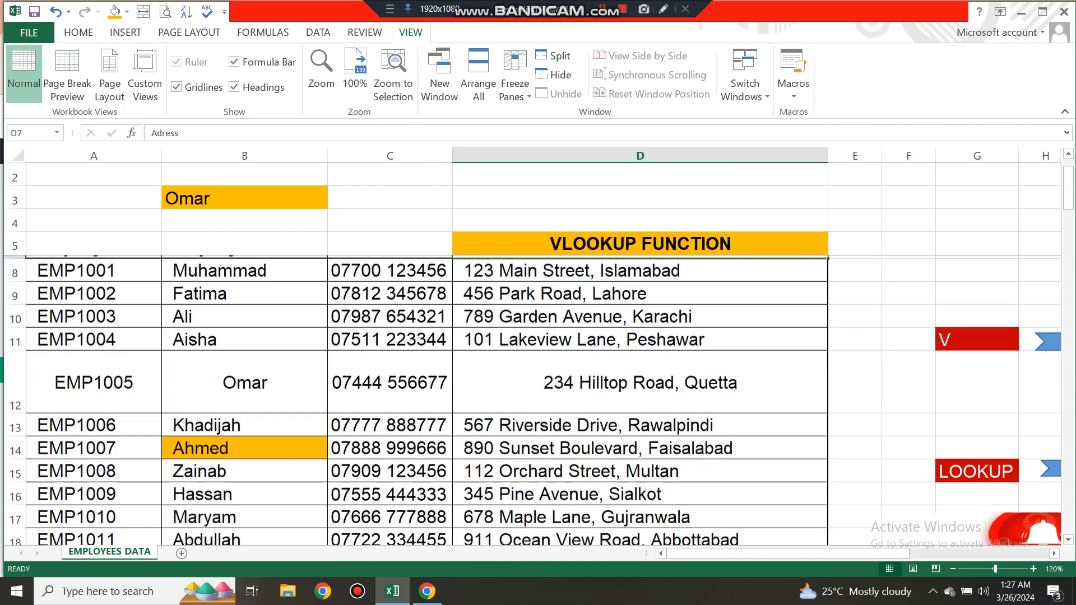
pyautogui.hotkey('ctrl', 'shift', 'Down')
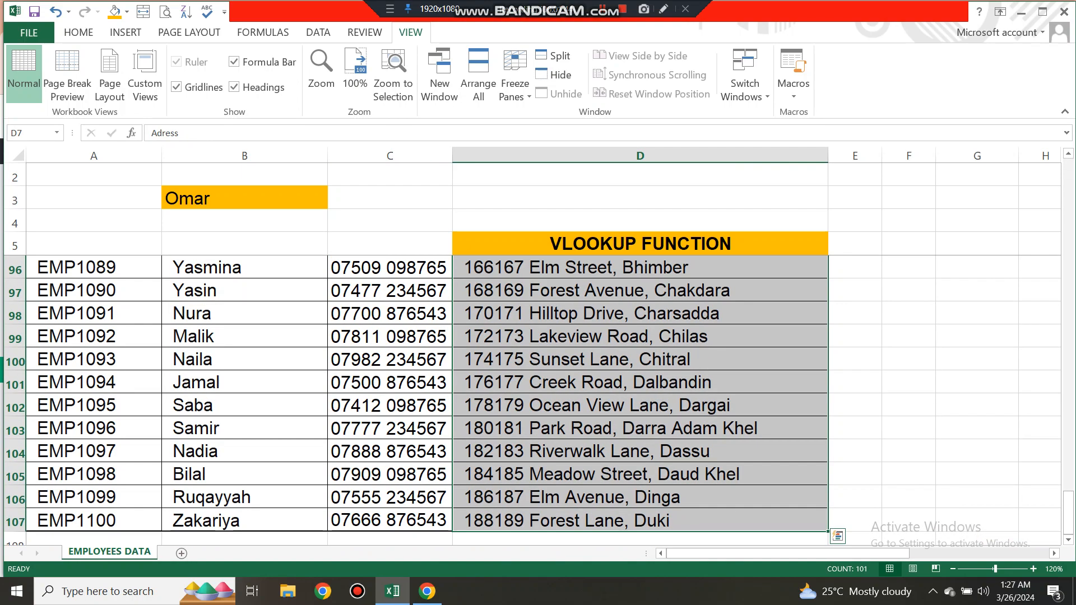
pyautogui.press('Up')
pyautogui.press('Left')
pyautogui.press('Left')
pyautogui.press('Left')
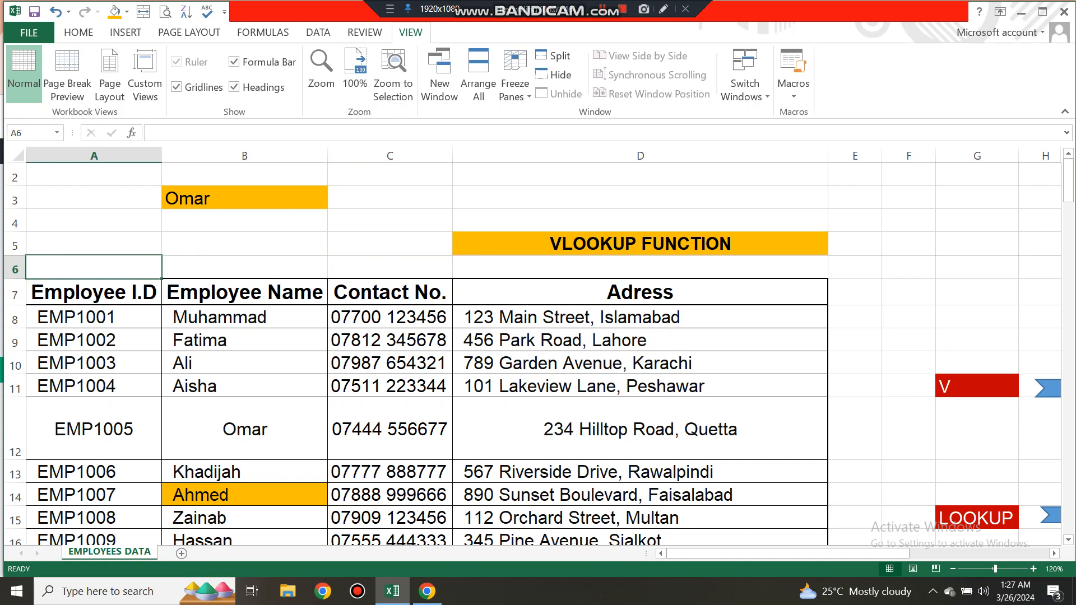
# Step: Go through the table columns again from Employee I.D to Adress, highlighting each vertically from row 7 to row 107
pyautogui.press('Down')
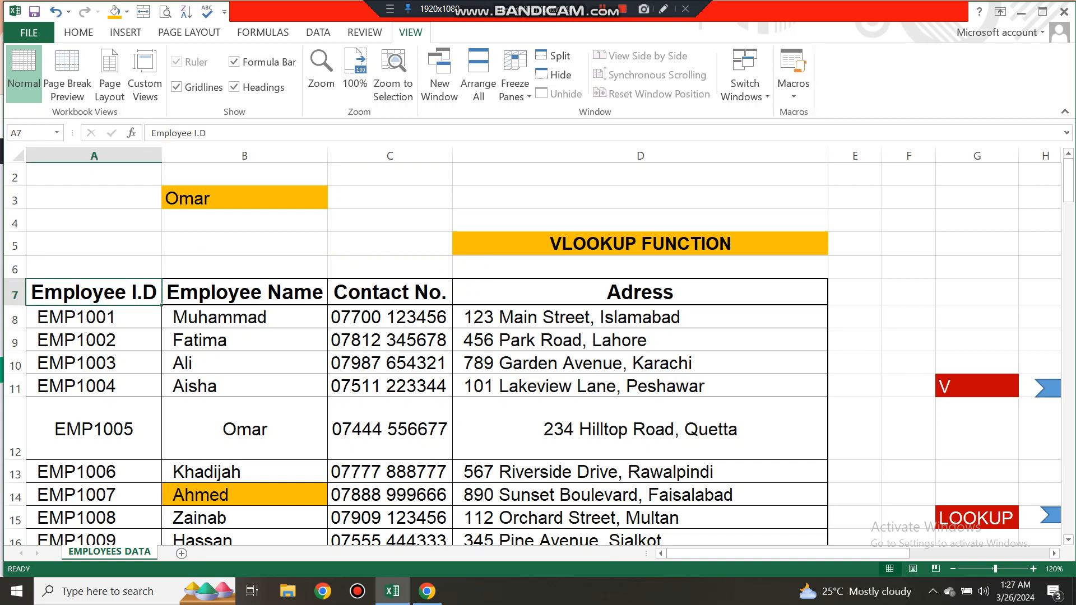
pyautogui.hotkey('shift', 'Down')
pyautogui.hotkey('shift', 'Up')
pyautogui.hotkey('ctrl', 'shift', 'Down')
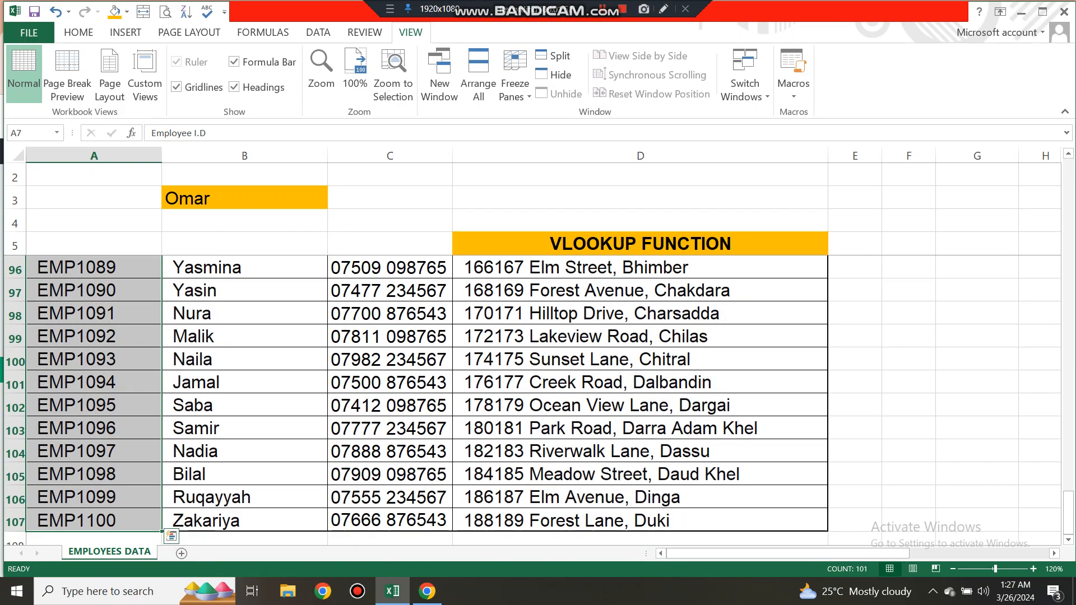
pyautogui.press('Right')
pyautogui.hotkey('ctrl', 'shift', 'Down')
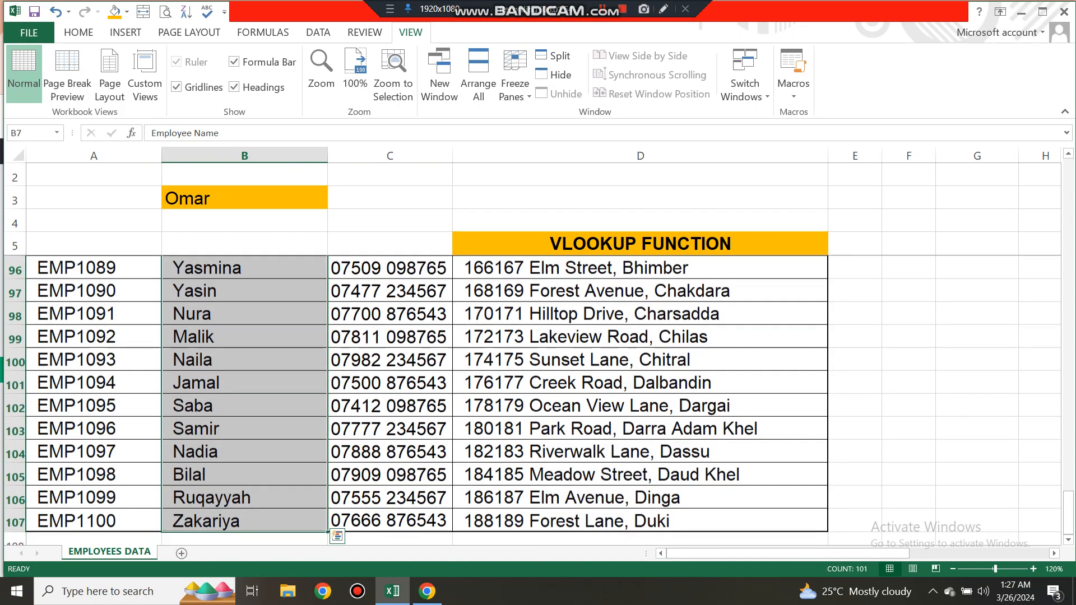
pyautogui.press('Right')
pyautogui.hotkey('ctrl', 'shift', 'Down')
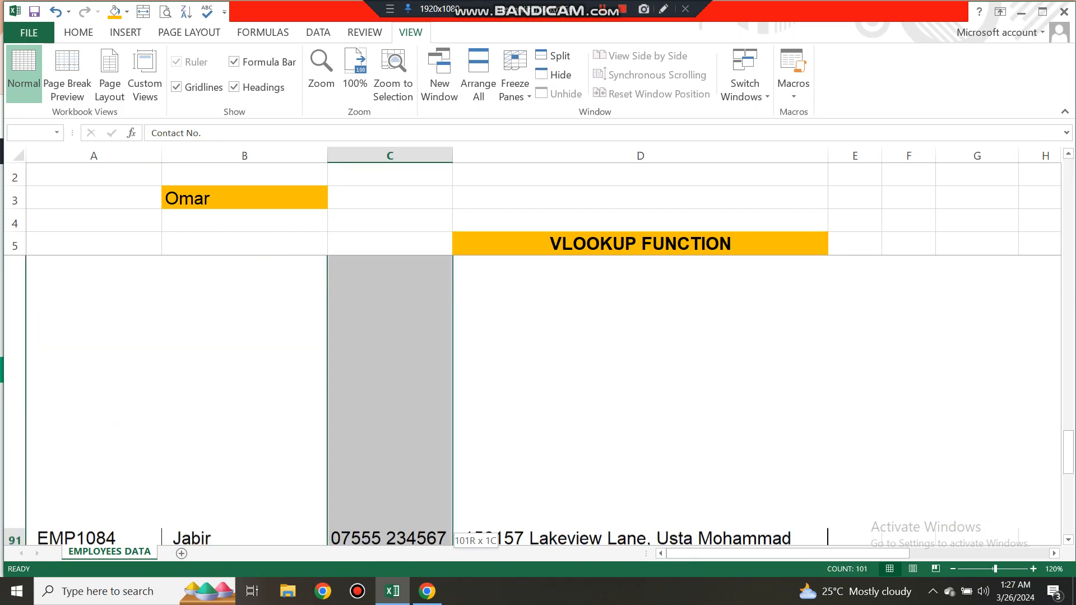
pyautogui.press('Right')
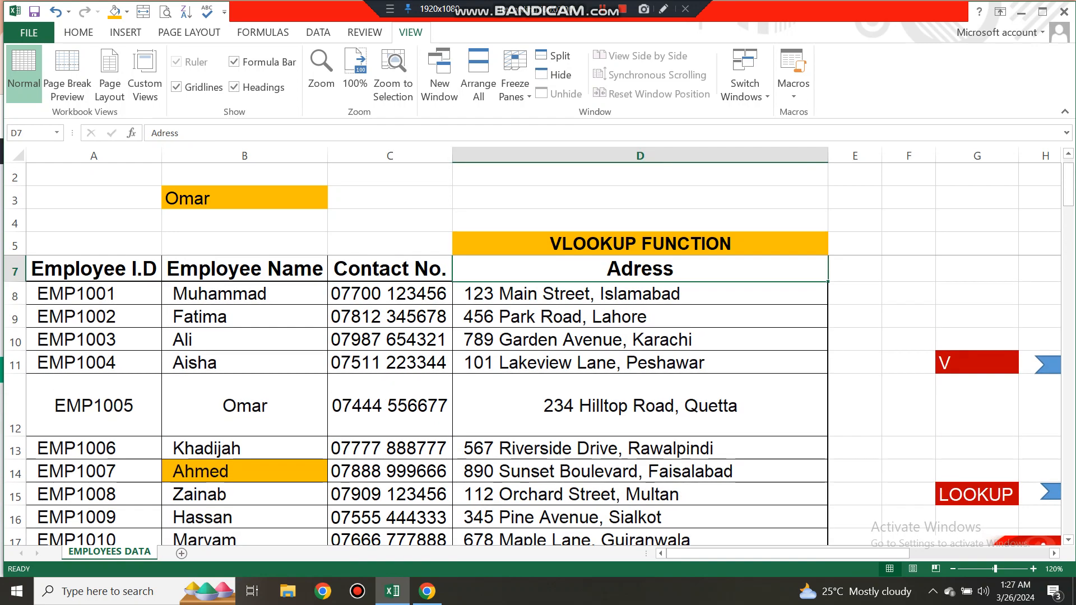
pyautogui.press('Down')
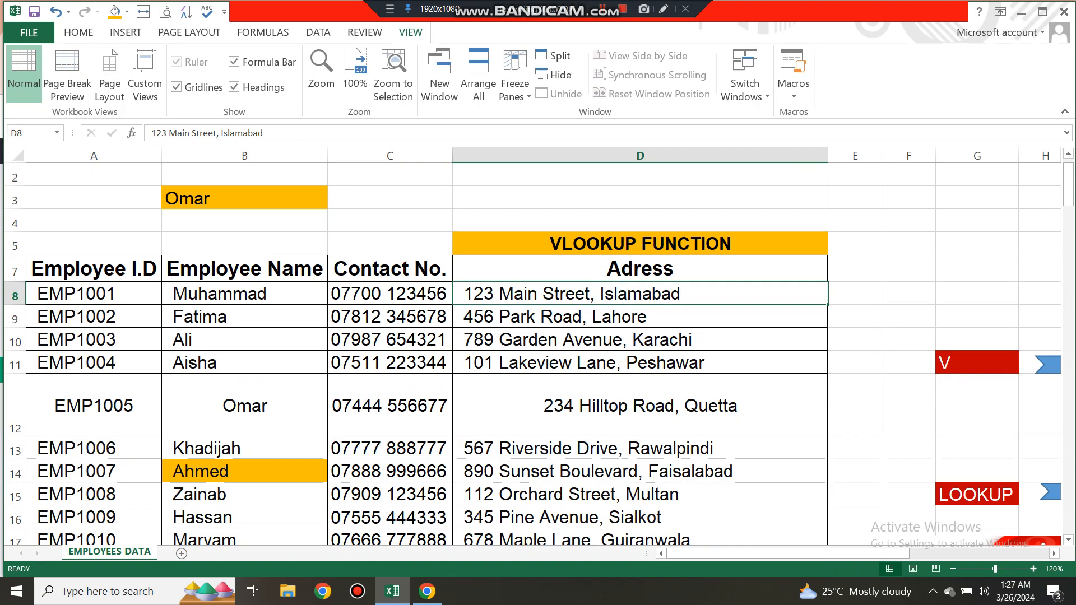
pyautogui.press('Up')
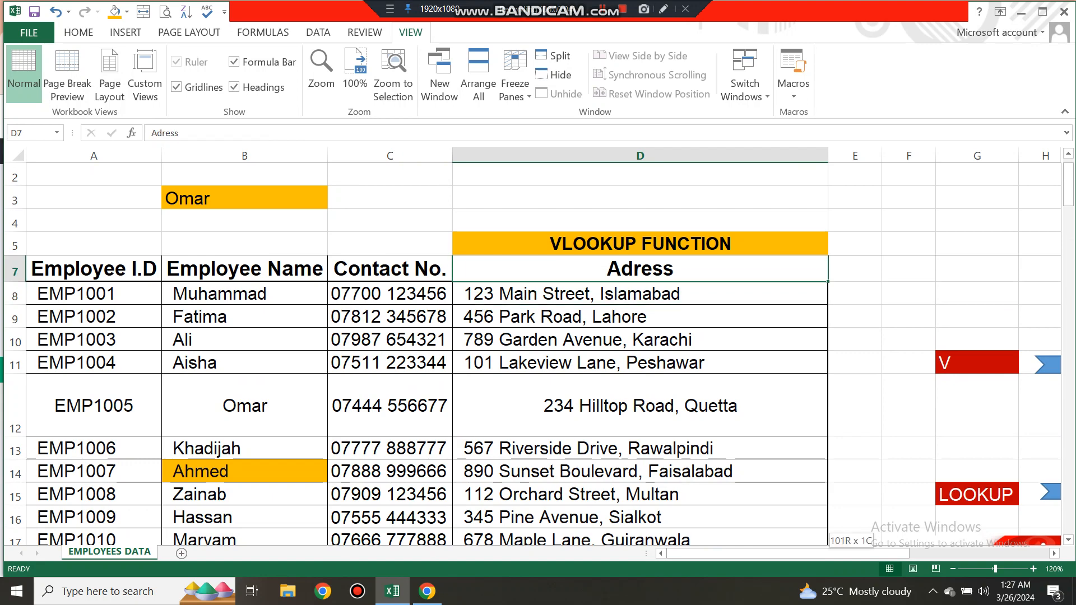
# Step: Return to the Employee I.D header in cell A7
pyautogui.hotkey('ctrl', 'z')
pyautogui.hotkey('ctrl', 'z')
pyautogui.press('Down')
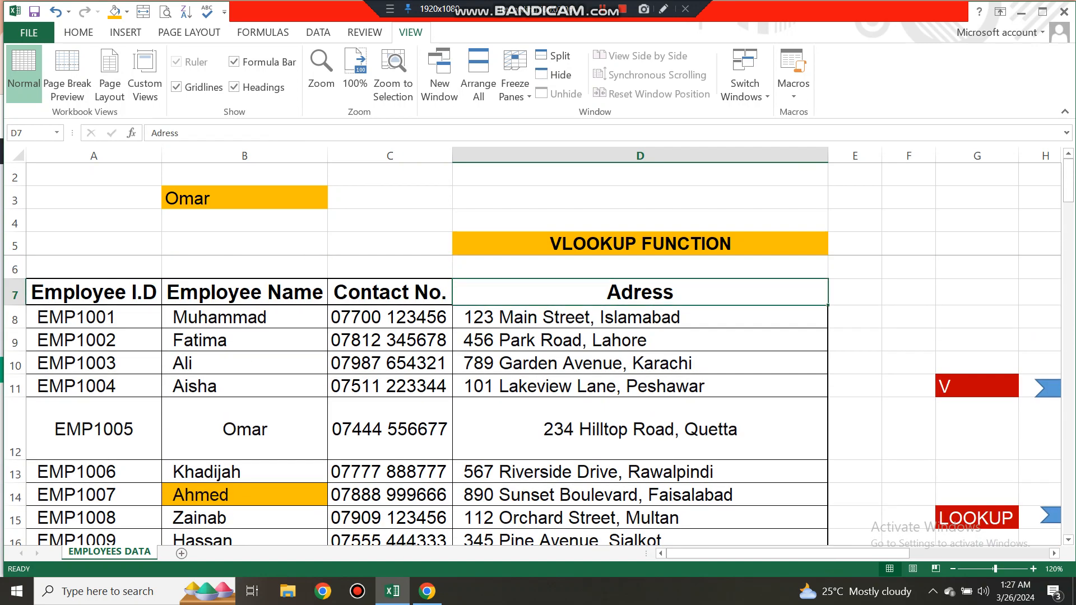
pyautogui.press('Left')
pyautogui.press('Left')
pyautogui.press('Left')
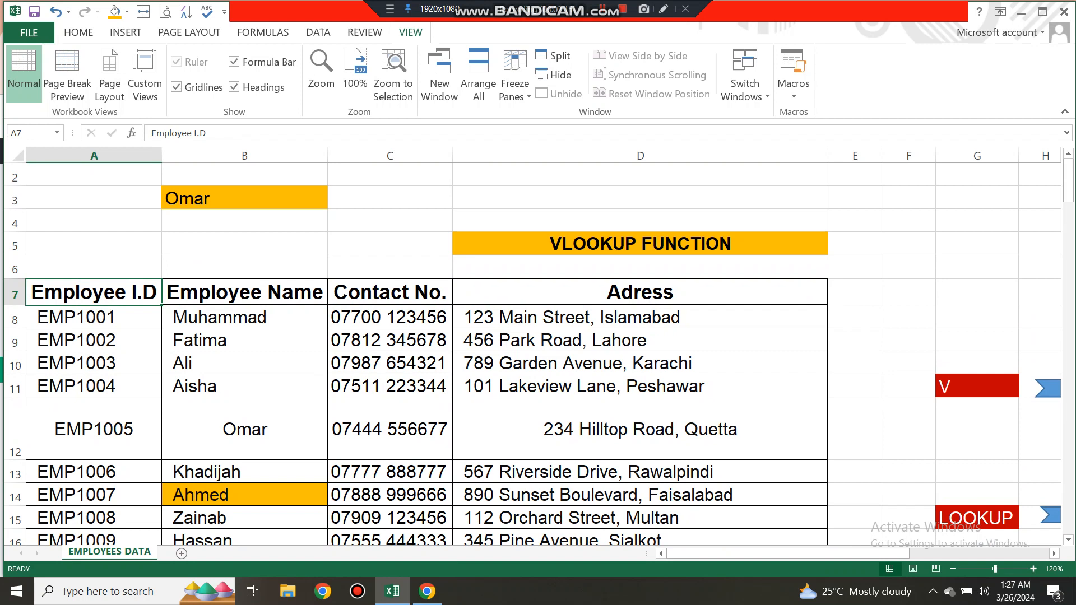
# Step: Look over the Employee Name and Contact No. records cell by cell, from the header row down to row 15
pyautogui.press('Right')
pyautogui.press('Right')
pyautogui.press('Up')
pyautogui.press('Down')
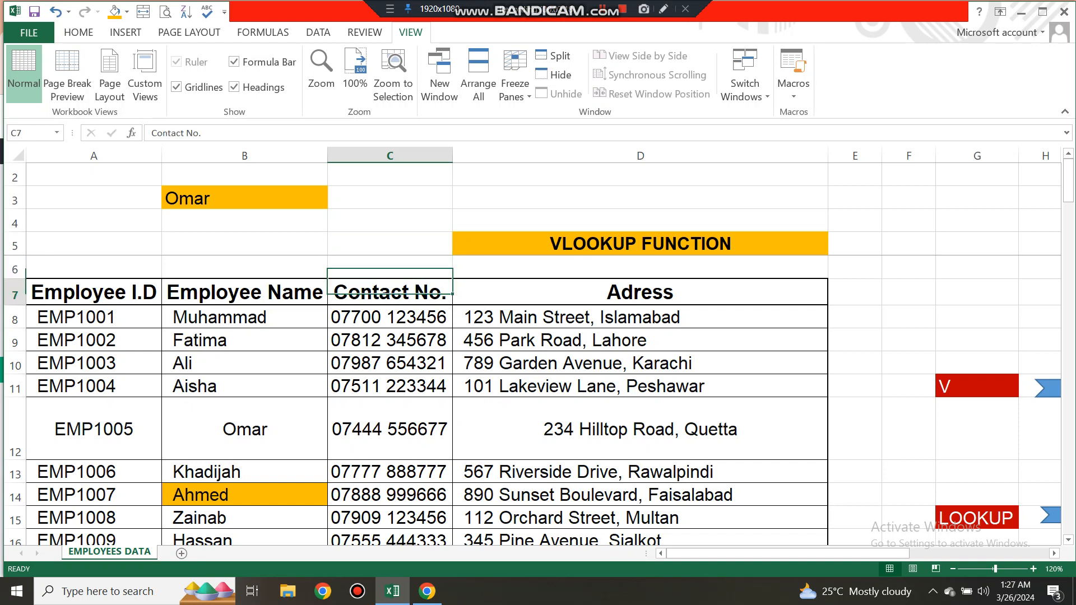
pyautogui.press('Down')
pyautogui.press('Left')
pyautogui.press('Down')
pyautogui.press('Down')
pyautogui.press('Down')
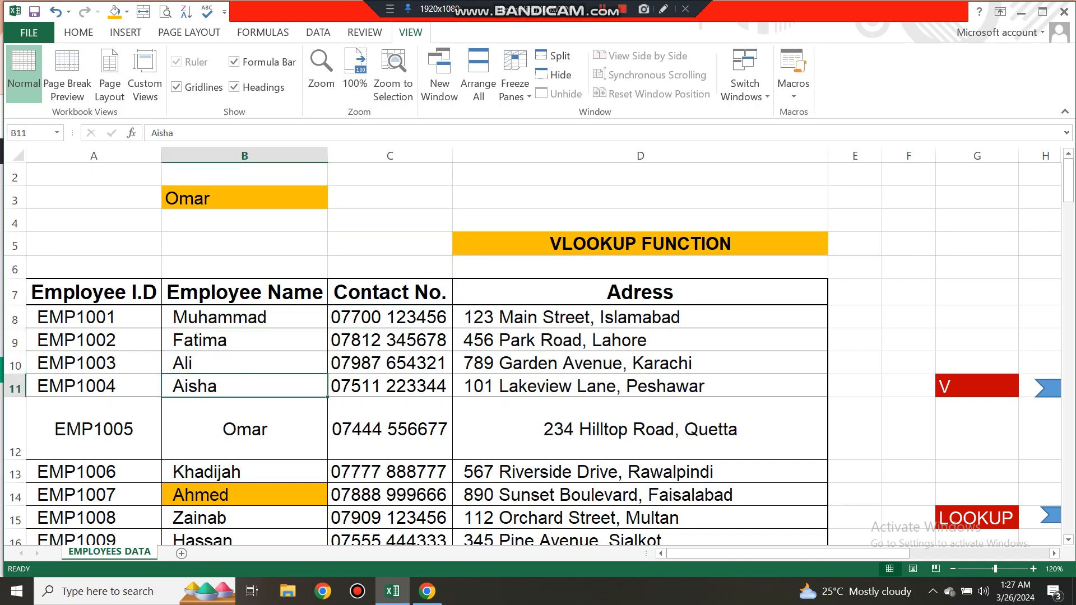
pyautogui.press('Down')
pyautogui.press('Down')
pyautogui.press('Down')
pyautogui.press('Down')
pyautogui.press('Left')
pyautogui.press('Right')
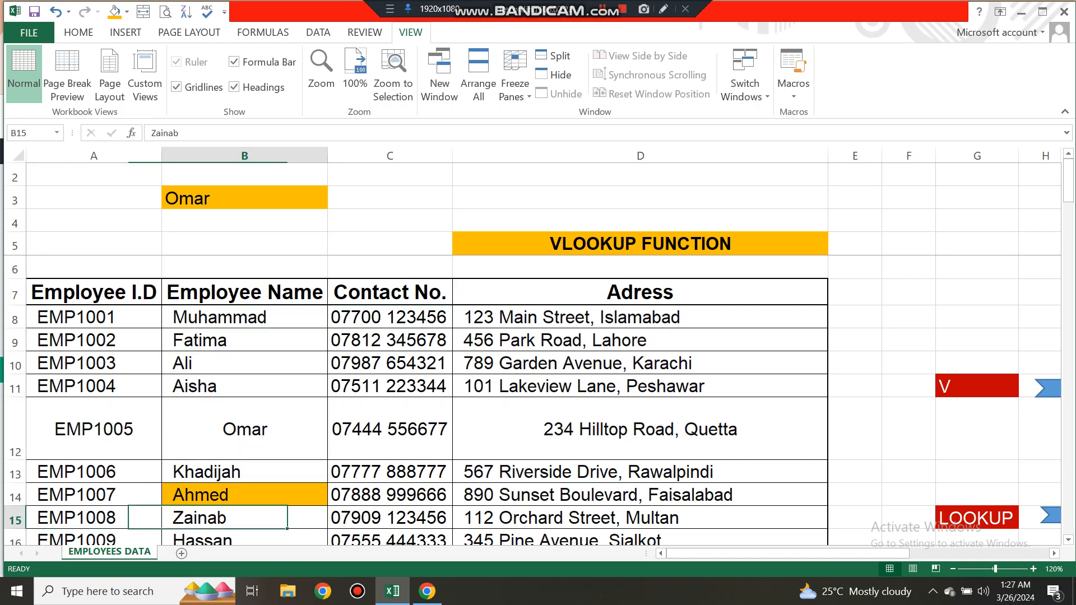
pyautogui.press('Right')
pyautogui.press('Right')
pyautogui.press('Left')
pyautogui.press('Left')
pyautogui.press('Left')
pyautogui.press('Up')
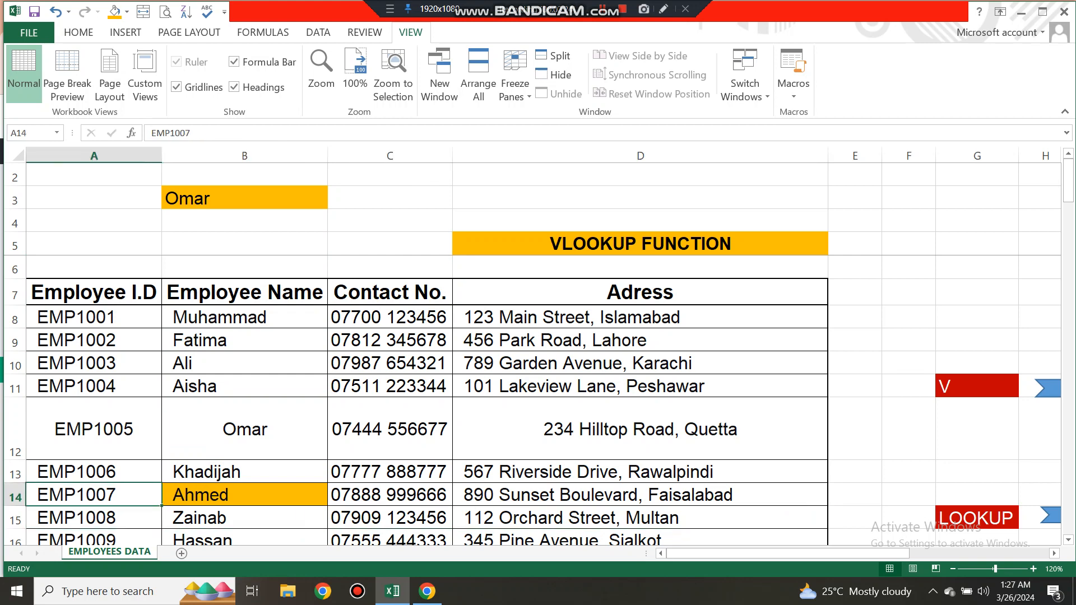
# Step: Go up from the table to the highlighted lookup name in cell B3
pyautogui.press('Up')
pyautogui.press('Up')
pyautogui.press('Up')
pyautogui.press('Up')
pyautogui.press('Up')
pyautogui.press('Up')
pyautogui.press('Up')
pyautogui.press('Up')
pyautogui.press('Up')
pyautogui.press('Up')
pyautogui.press('Up')
pyautogui.press('Up')
pyautogui.press('Right')
pyautogui.press('Right')
pyautogui.press('Down')
pyautogui.press('Left')
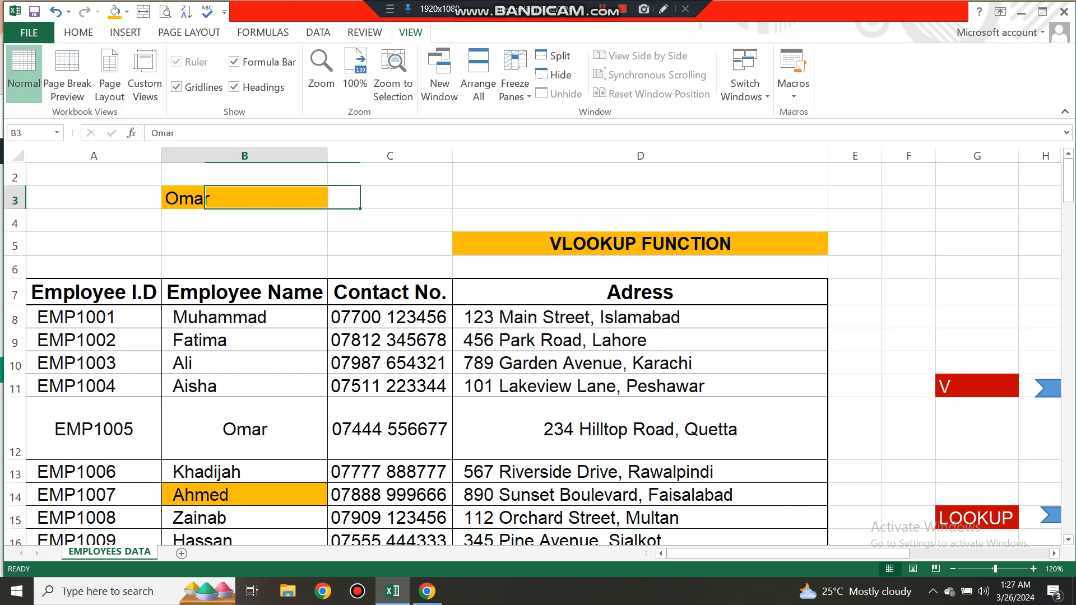
# Step: Go down to row 20 and trace its record across from Employee I.D to Adress and back
pyautogui.press('Down')
pyautogui.press('Down')
pyautogui.press('Down')
pyautogui.press('Down')
pyautogui.press('Down')
pyautogui.press('Down')
pyautogui.press('Down')
pyautogui.press('Down')
pyautogui.press('Down')
pyautogui.press('Down')
pyautogui.press('Down')
pyautogui.press('Down')
pyautogui.press('Down')
pyautogui.press('Down')
pyautogui.press('Down')
pyautogui.press('Down')
pyautogui.press('Down')
pyautogui.press('Left')
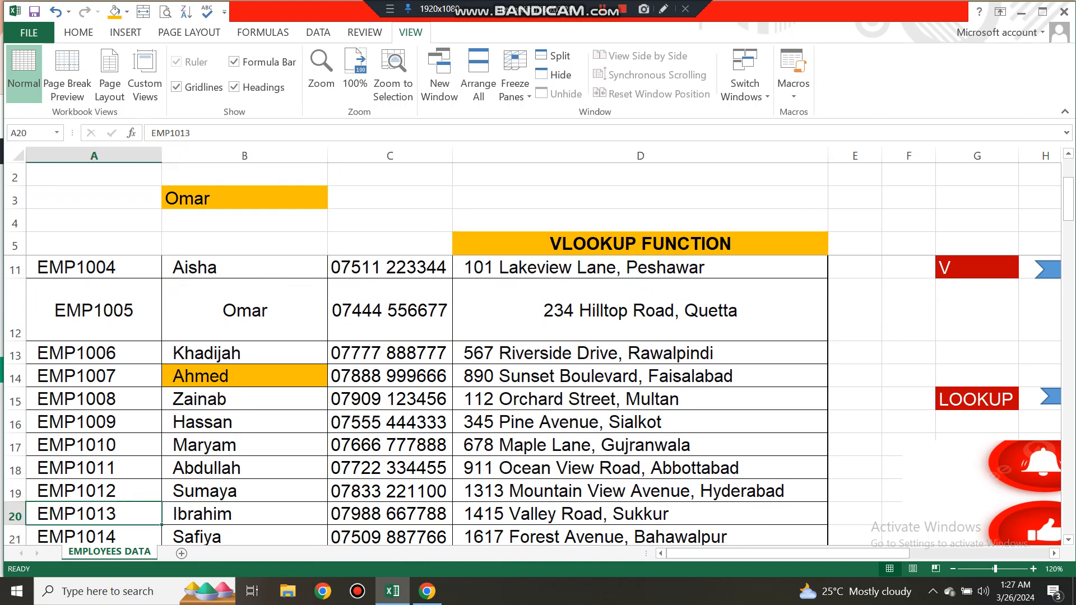
pyautogui.press('Right')
pyautogui.press('Right')
pyautogui.press('Right')
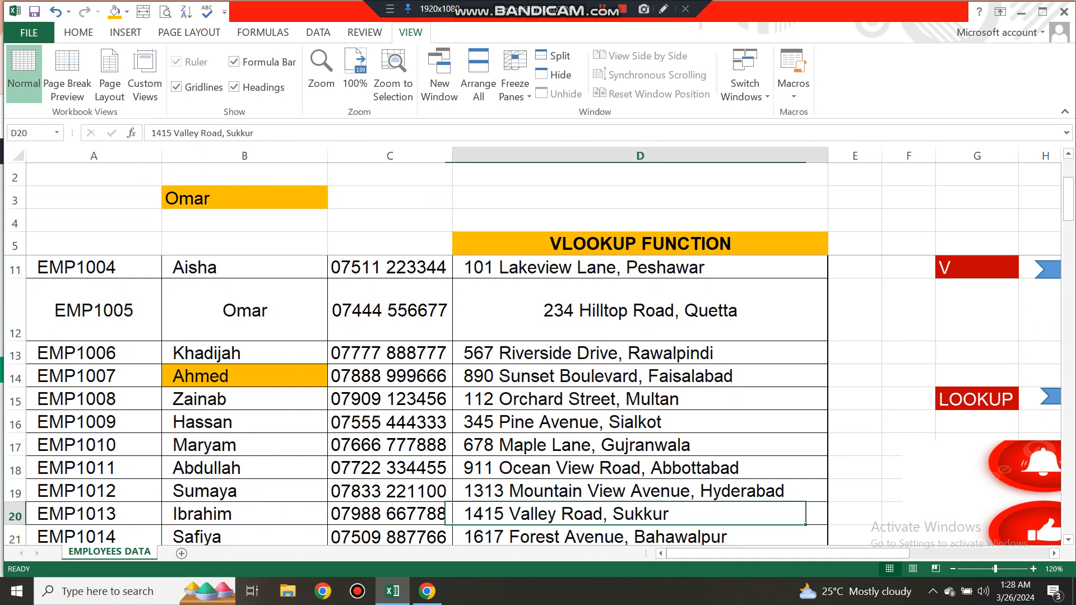
pyautogui.press('Left')
pyautogui.press('Left')
pyautogui.press('Left')
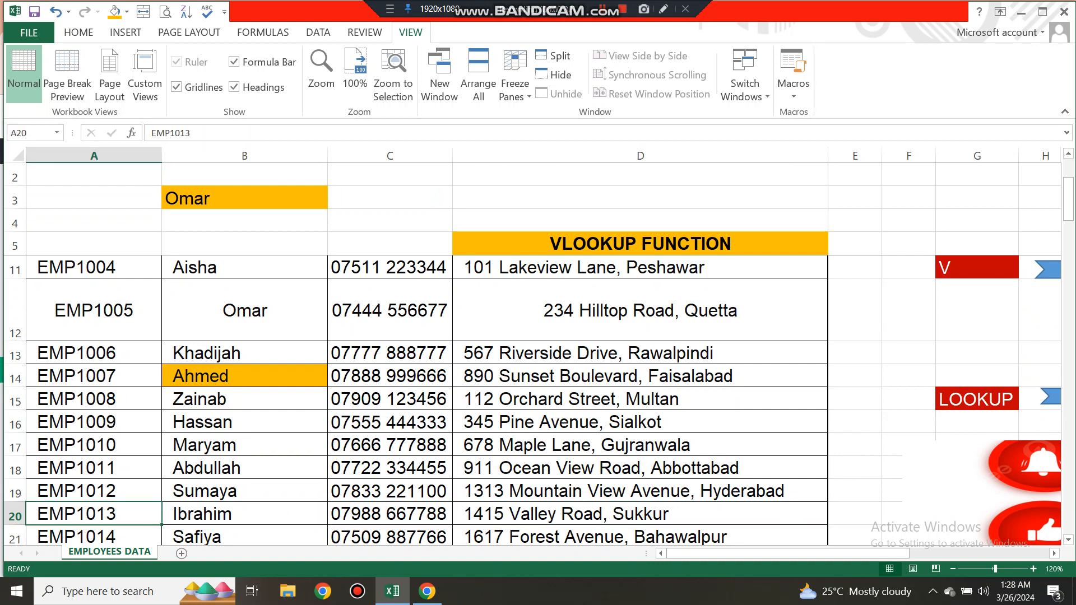
# Step: Select the entire row 18 to show one complete employee record
pyautogui.press('Up')
pyautogui.press('Up')
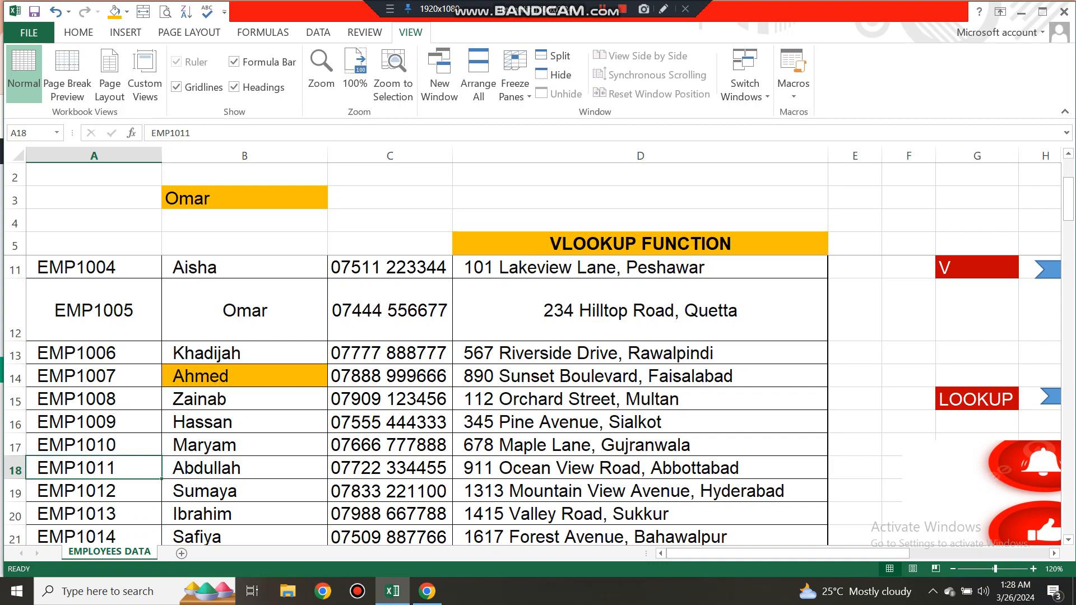
pyautogui.hotkey('shift', 'space')
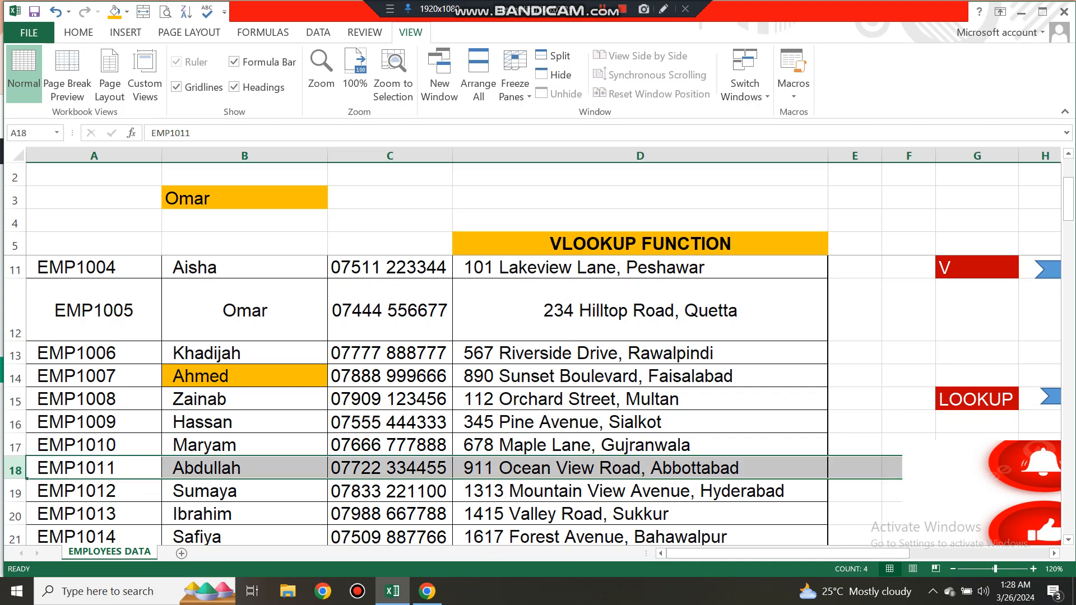
# Step: Return to the lookup name in B3 and point out the empty cell C3 beside it
pyautogui.press('Up')
pyautogui.press('Up')
pyautogui.press('Up')
pyautogui.press('Up')
pyautogui.press('Up')
pyautogui.press('Up')
pyautogui.press('Up')
pyautogui.press('Up')
pyautogui.press('Up')
pyautogui.press('Up')
pyautogui.press('Up')
pyautogui.press('Up')
pyautogui.press('Up')
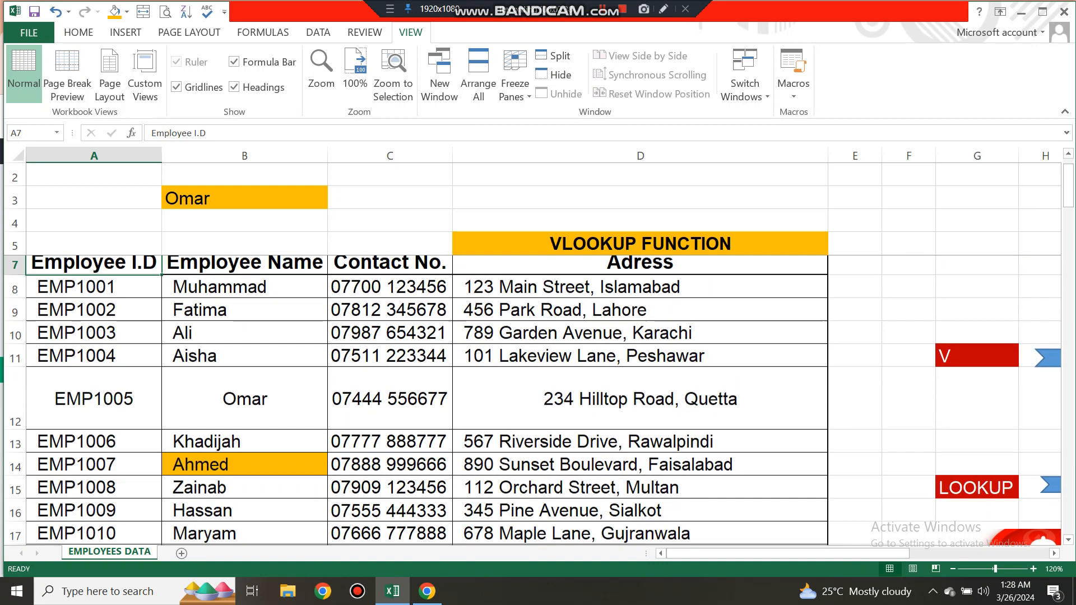
pyautogui.press('Up')
pyautogui.press('Up')
pyautogui.press('Right')
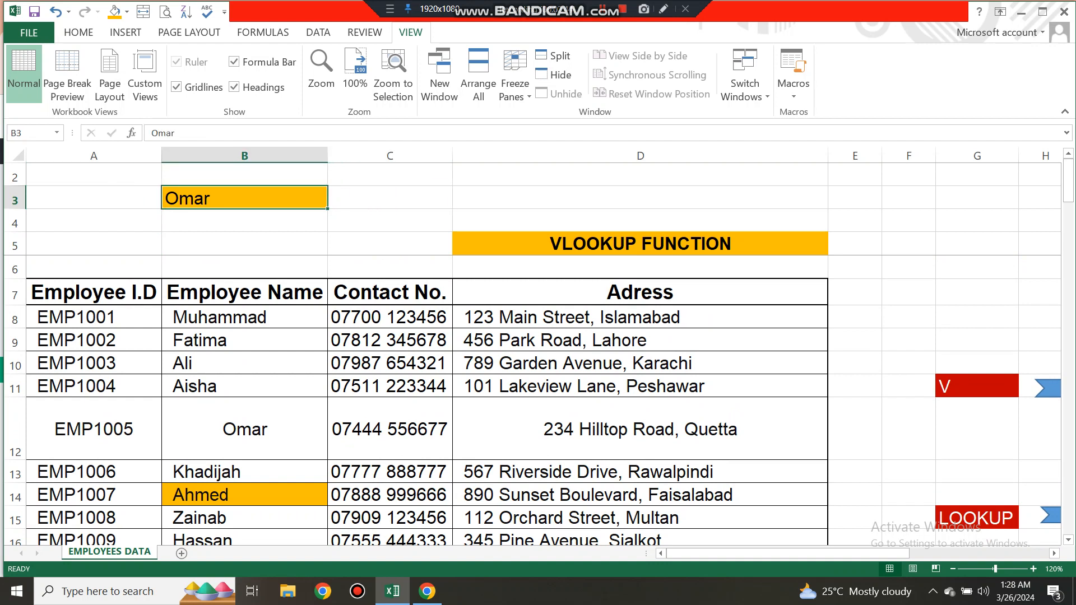
pyautogui.press('Right')
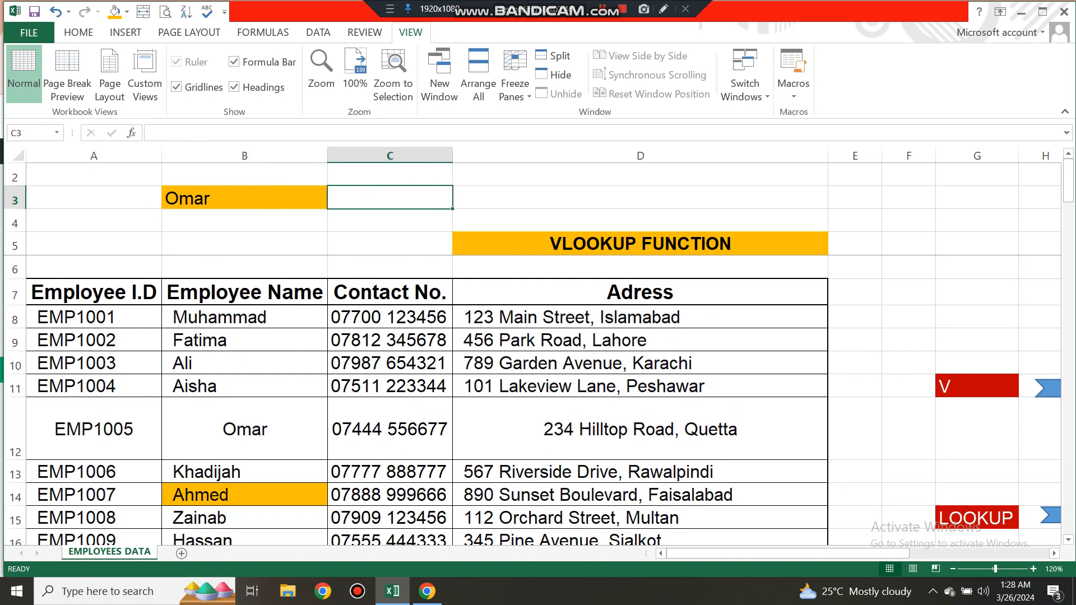
pyautogui.press('Left')
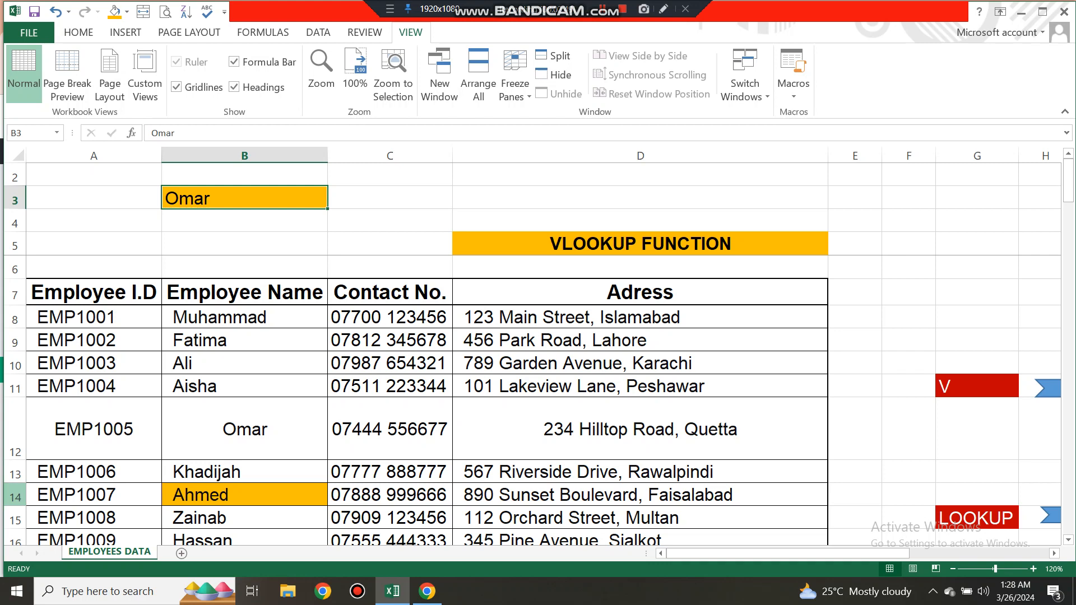
# Step: Remove the fill colour from the whole of row 14
pyautogui.click(15, 475)
pyautogui.click(14, 496)
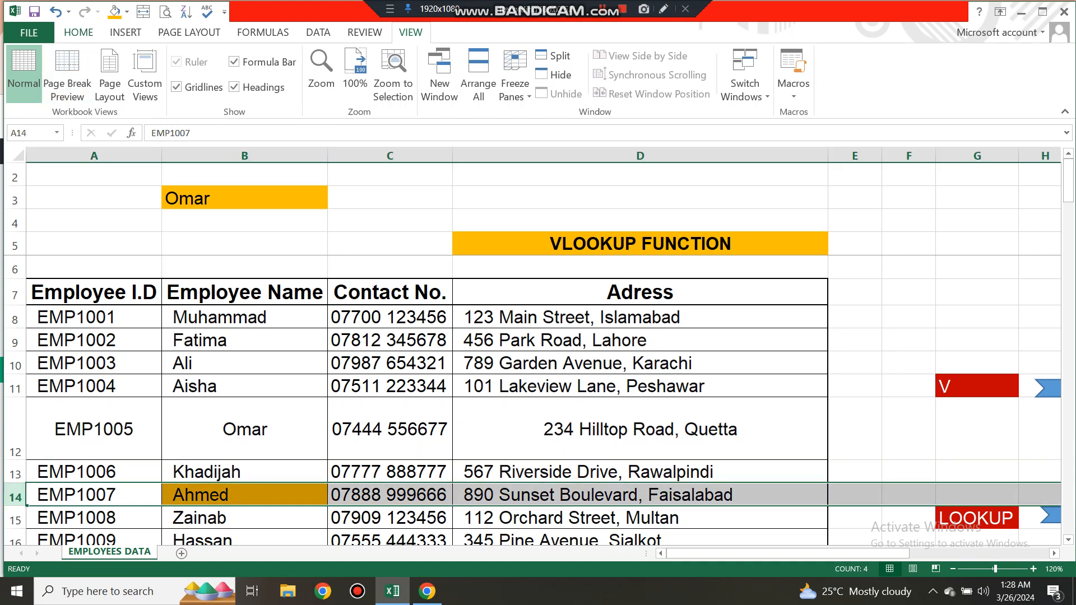
pyautogui.click(78, 32)
pyautogui.click(249, 86)
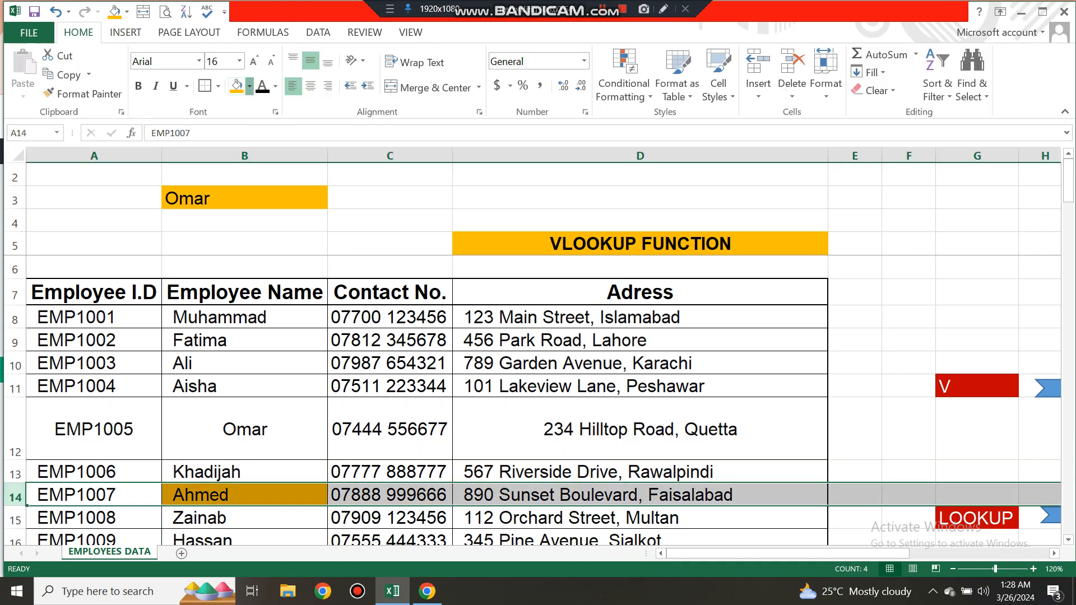
pyautogui.click(253, 223)
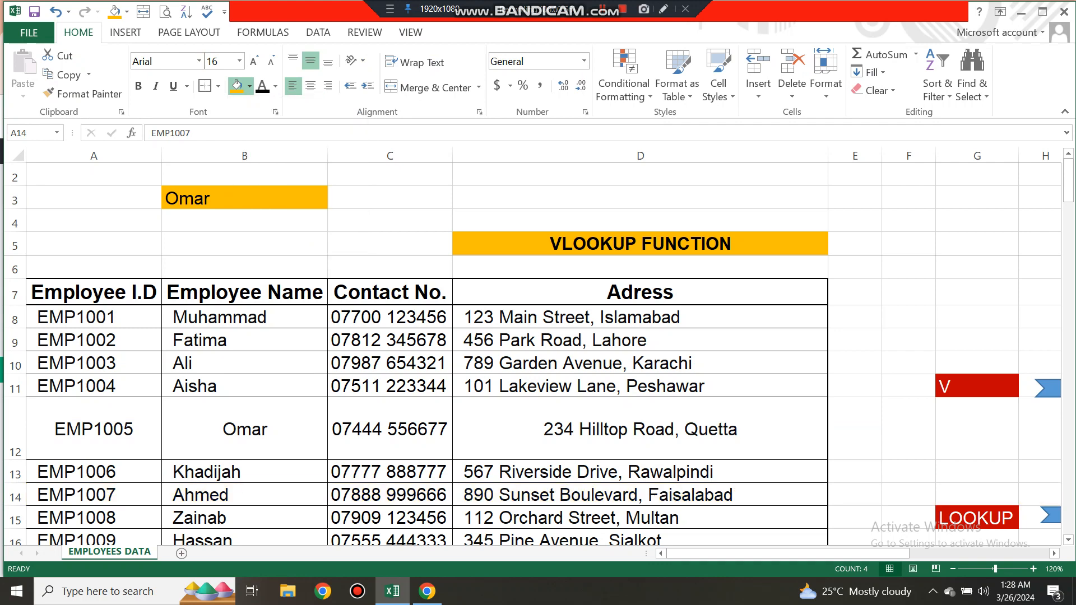
# Step: Start a VLOOKUP formula in cell C3 with B3 as the lookup value
pyautogui.press('Right')
pyautogui.press('Right')
pyautogui.press('Up')
pyautogui.press('Up')
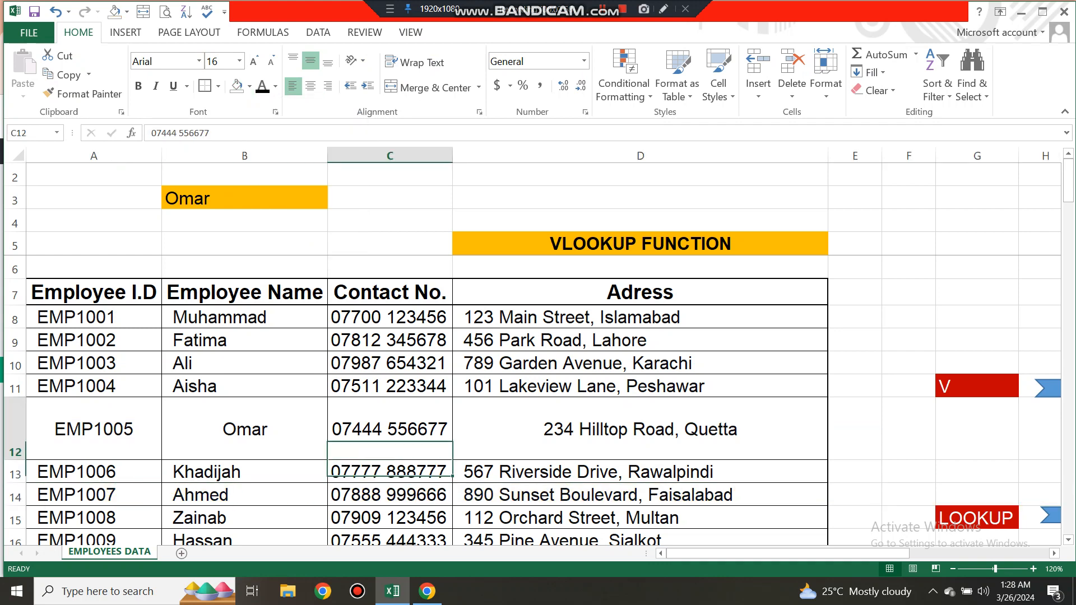
pyautogui.press('Up')
pyautogui.press('Up')
pyautogui.press('Up')
pyautogui.press('Up')
pyautogui.press('Up')
pyautogui.press('Up')
pyautogui.press('Up')
pyautogui.press('Up')
pyautogui.press('Up')
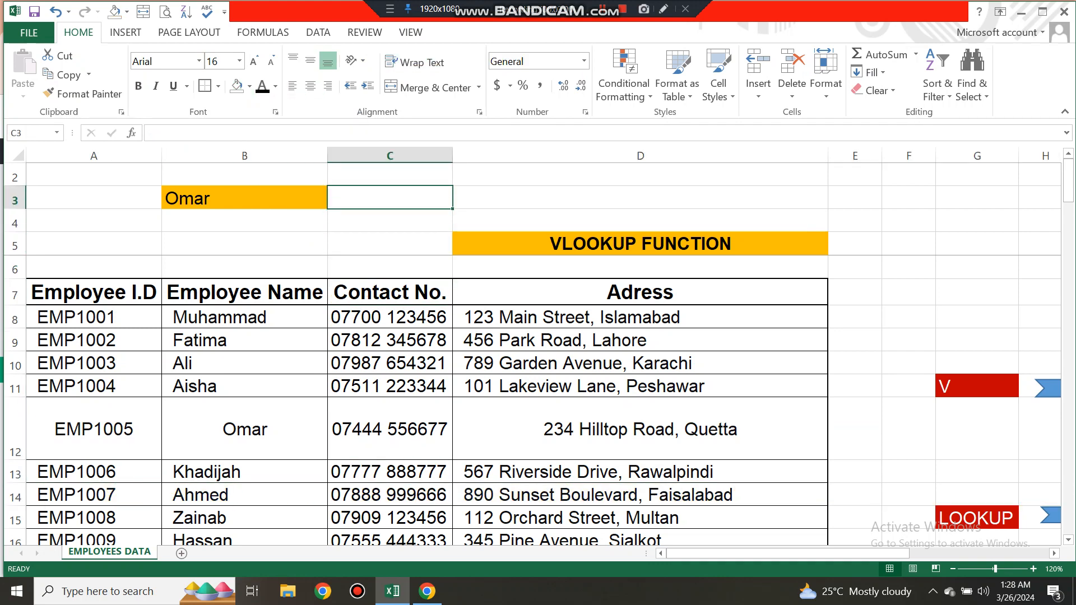
pyautogui.write('=')
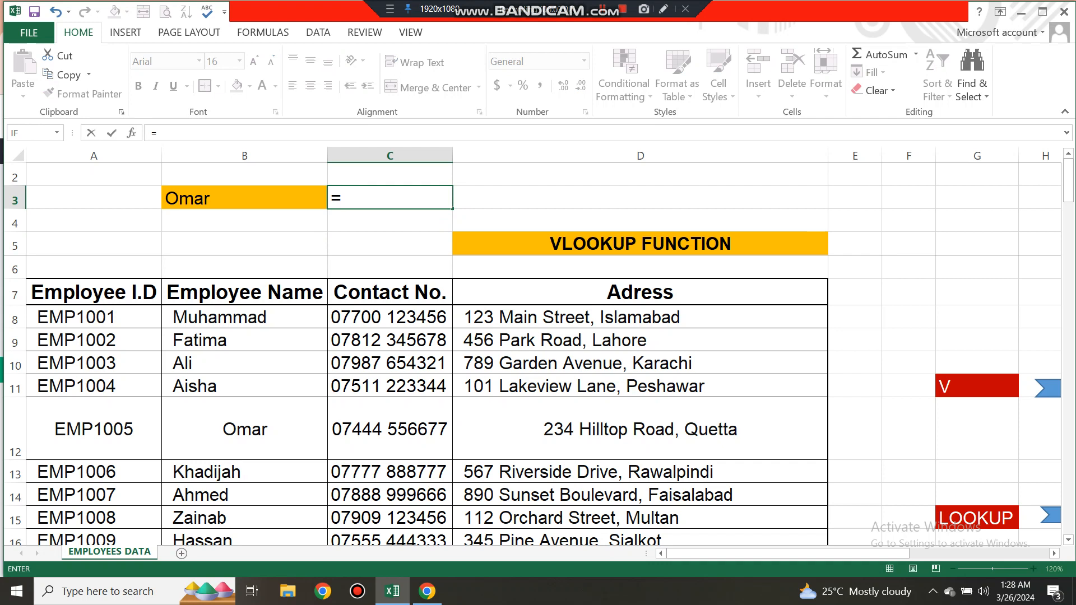
pyautogui.write('vlo')
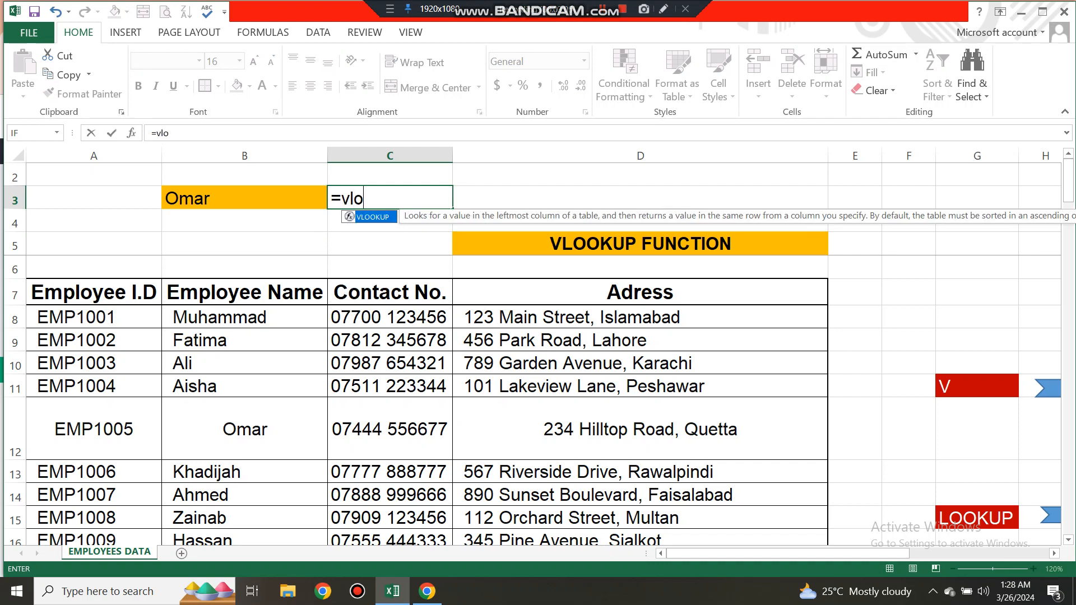
pyautogui.write('okup(')
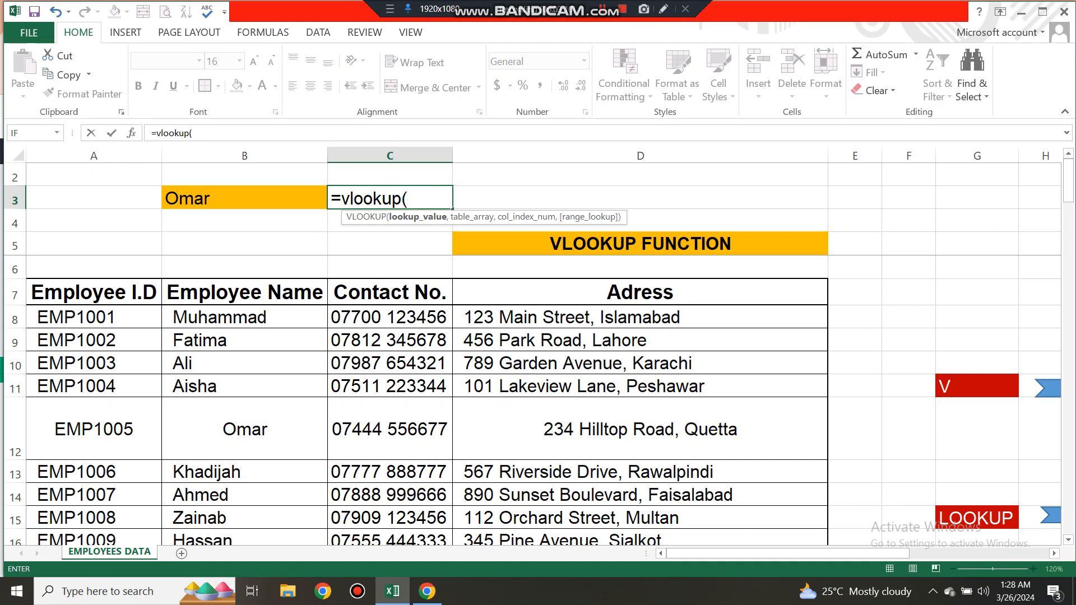
pyautogui.press('Left')
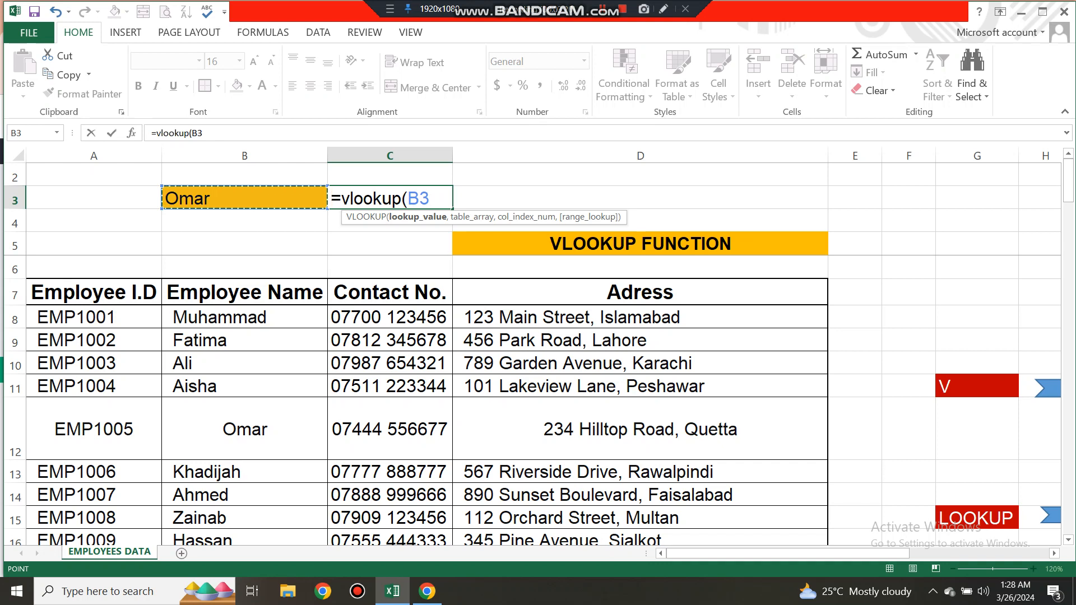
pyautogui.write(',')
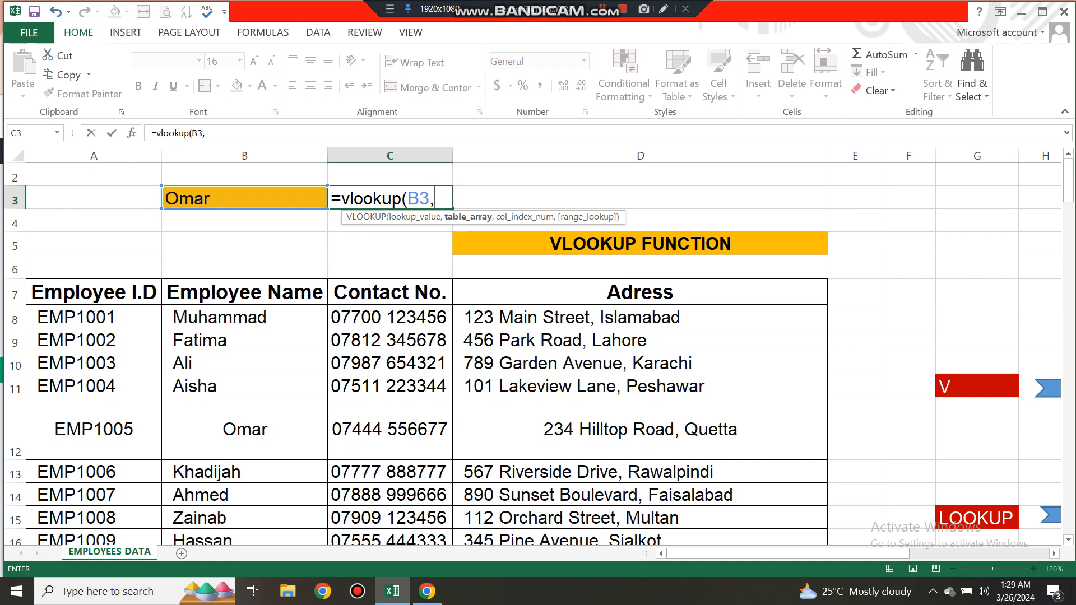
# Step: Set the formula's table array to B8:D107, covering the Employee Name through Adress columns
pyautogui.click(244, 317)
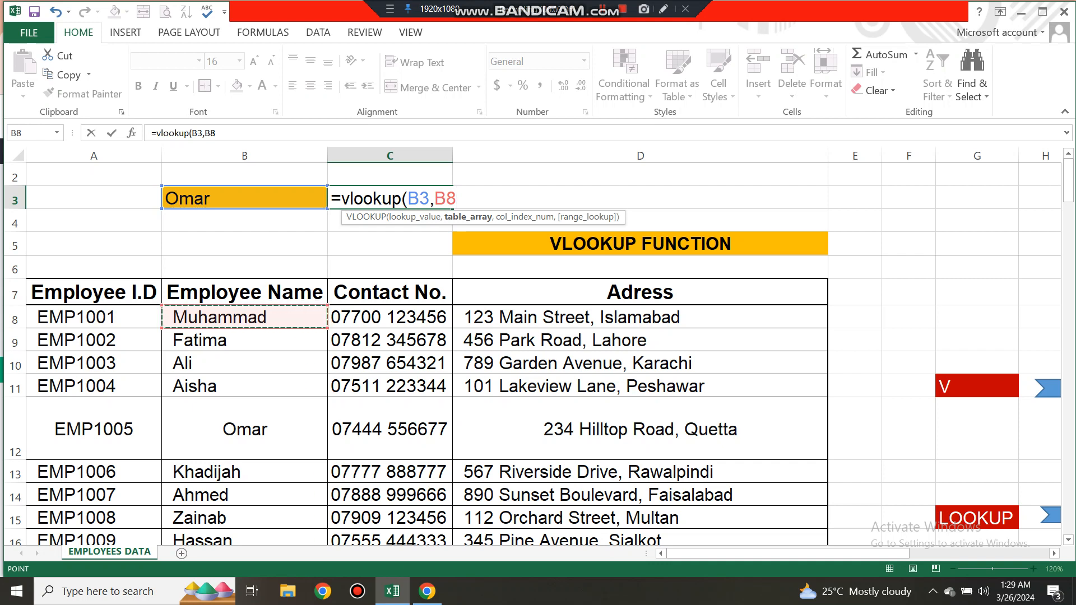
pyautogui.moveTo(245, 317); pyautogui.dragTo(640, 317)
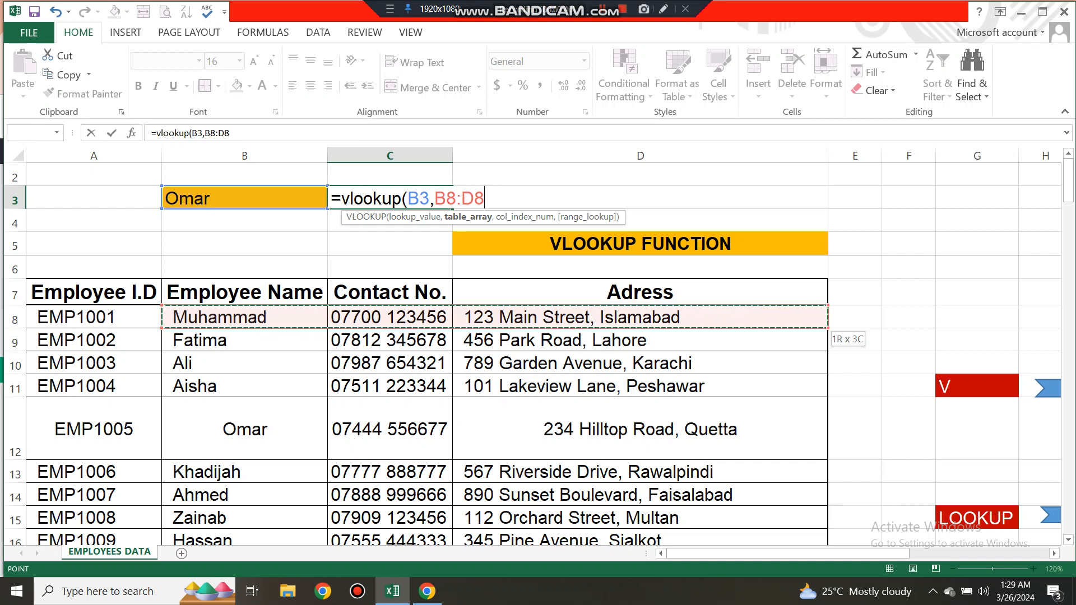
pyautogui.moveTo(640, 317); pyautogui.dragTo(499, 317)
pyautogui.hotkey('ctrl', 'shift', 'Down')
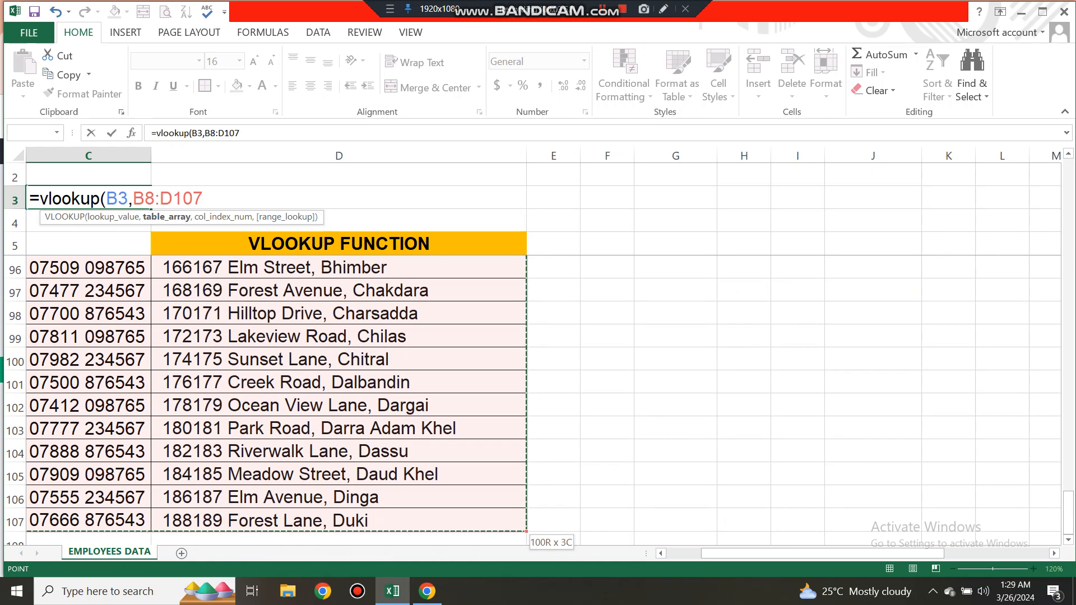
pyautogui.write(',')
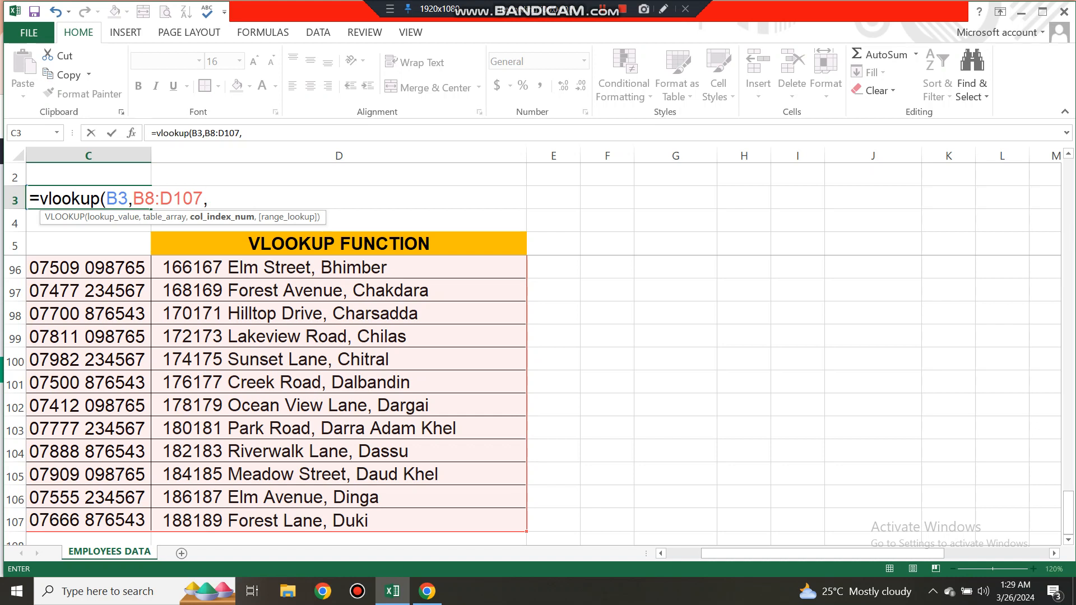
# Step: Complete the VLOOKUP with column index 3 and 0 for an exact match, and enter it
pyautogui.write('3')
pyautogui.write(',')
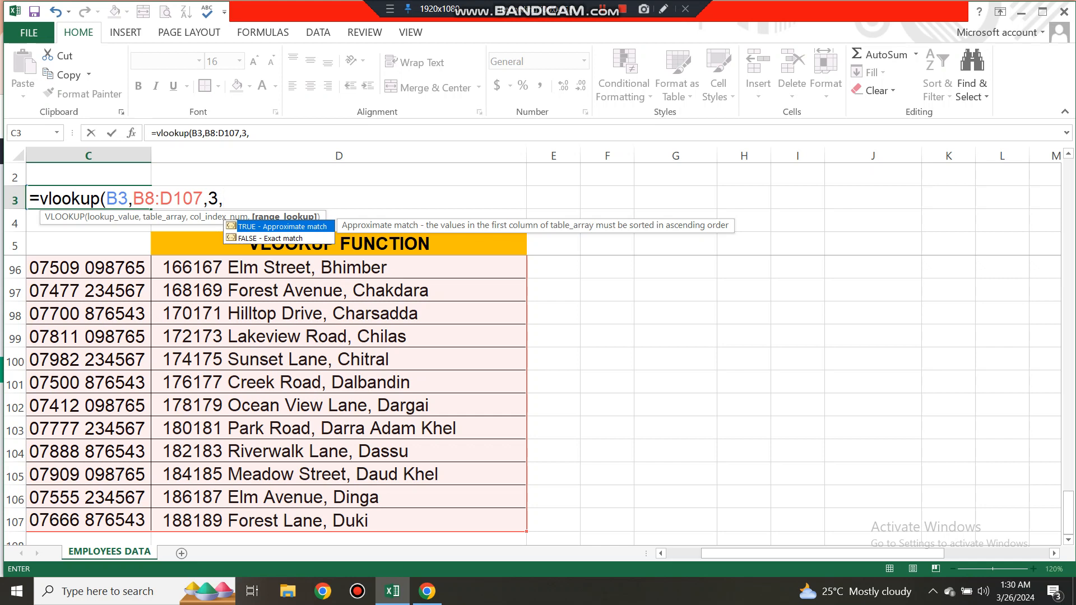
pyautogui.write('0)')
pyautogui.press('Return')
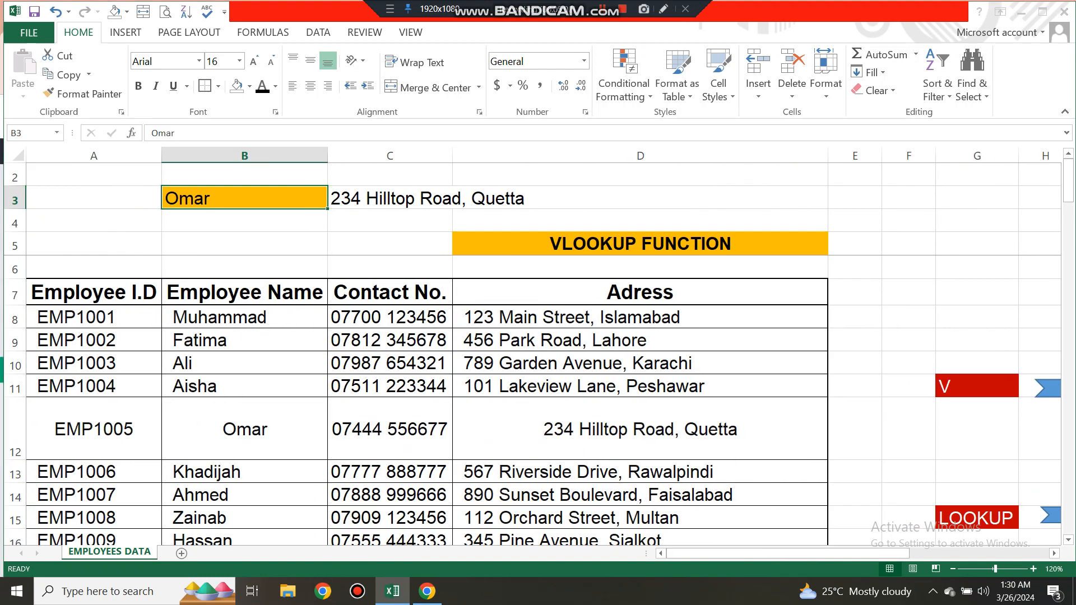
# Step: Fill row 3 with yellow and widen column C so the address returned in C3 fits
pyautogui.click(14, 197)
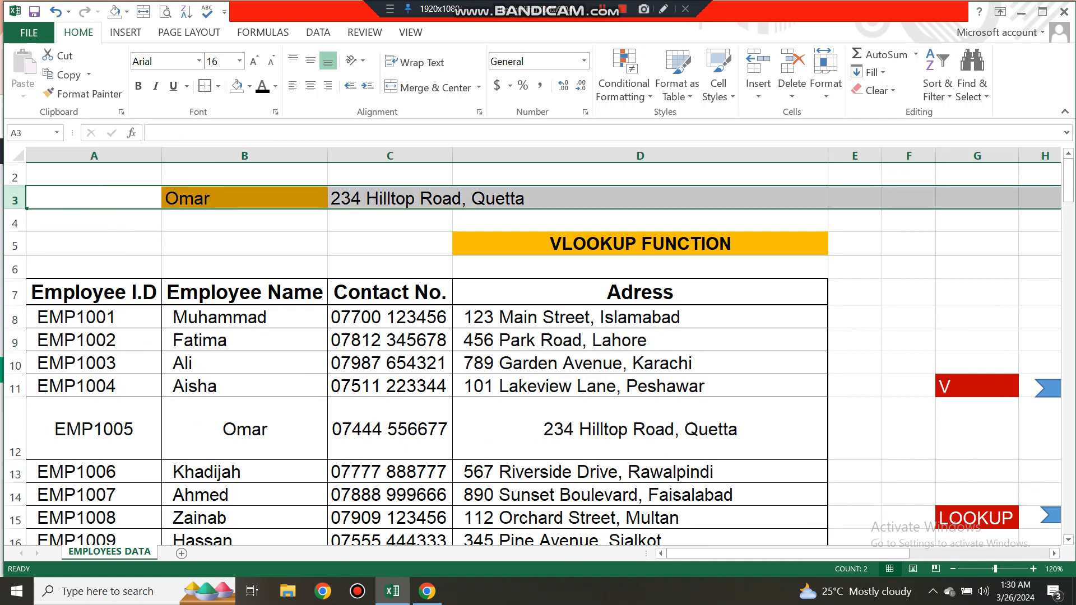
pyautogui.click(250, 85)
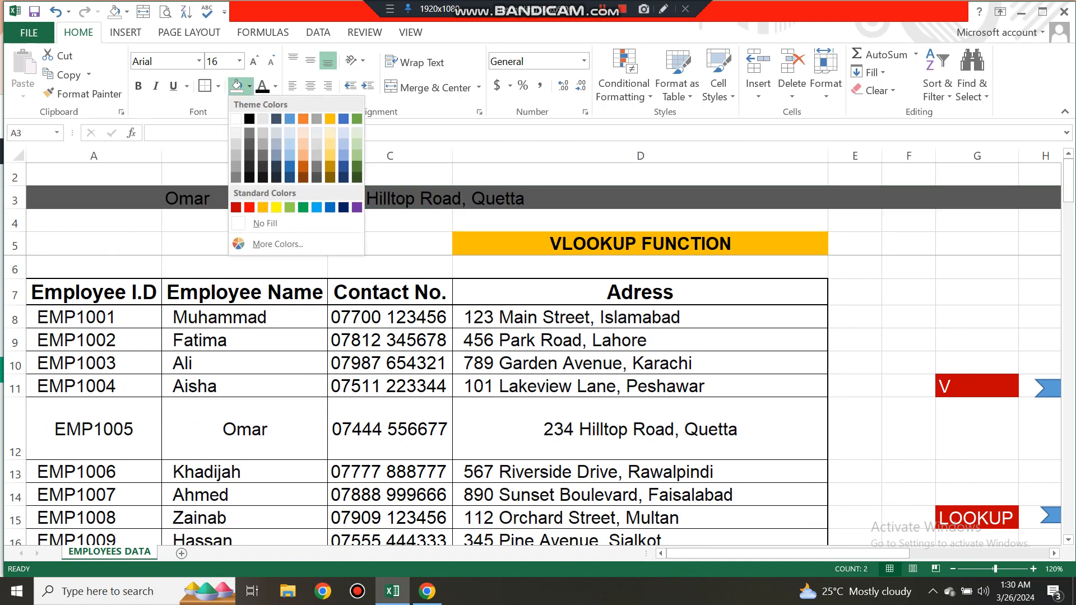
pyautogui.click(277, 207)
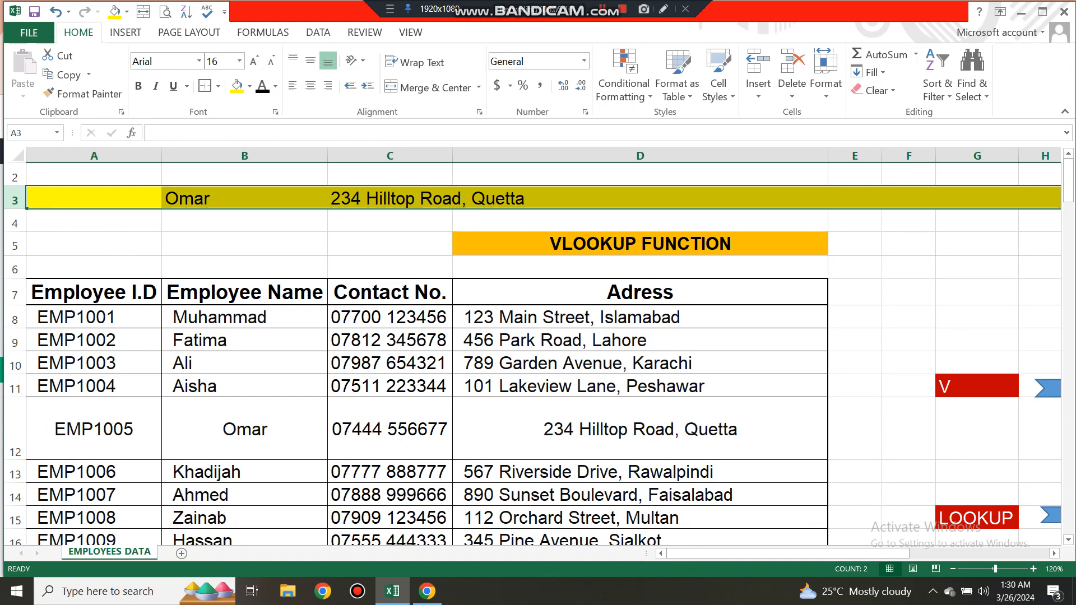
pyautogui.moveTo(452, 156); pyautogui.dragTo(539, 156)
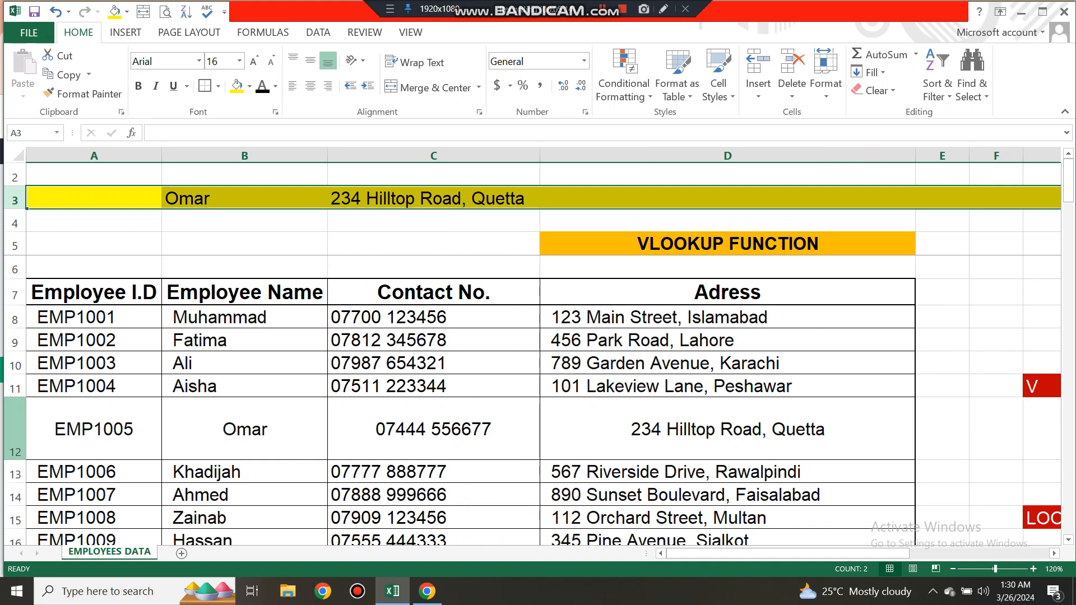
# Step: Compare the lookup result in row 3 with its source record in row 12, and check the employee name in B31
pyautogui.click(15, 431)
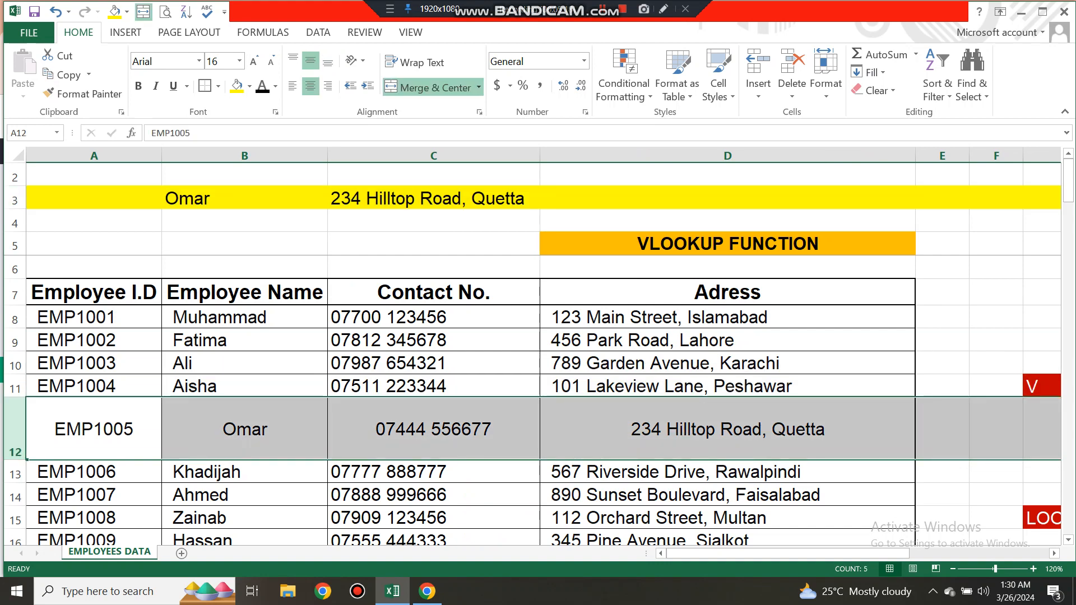
pyautogui.click(244, 198)
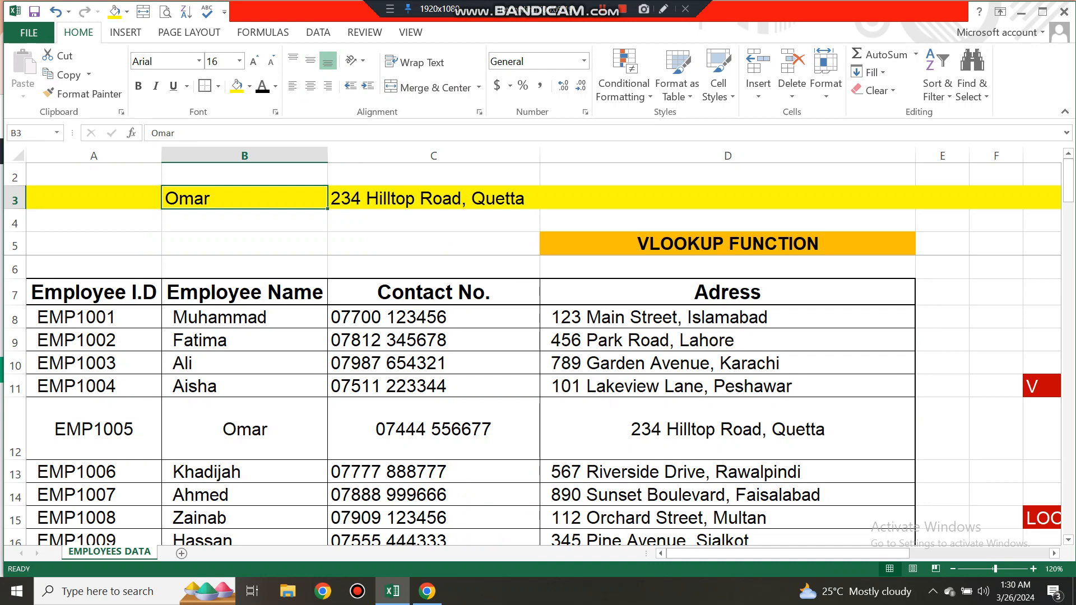
pyautogui.press('Down')
pyautogui.press('Down')
pyautogui.press('Down')
pyautogui.press('Down')
pyautogui.press('Down')
pyautogui.press('Down')
pyautogui.press('Down')
pyautogui.press('Down')
pyautogui.press('Down')
pyautogui.press('Down')
pyautogui.press('Down')
pyautogui.press('Down')
pyautogui.press('Down')
pyautogui.press('Down')
pyautogui.press('Down')
pyautogui.press('Down')
pyautogui.press('Down')
pyautogui.press('Down')
pyautogui.press('Down')
pyautogui.press('Down')
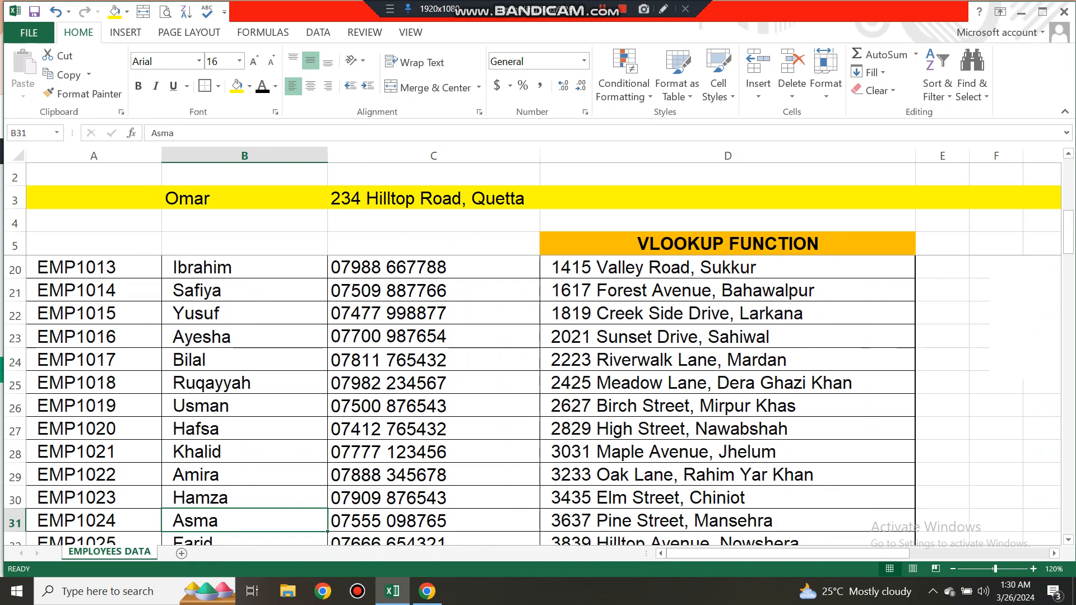
pyautogui.press('F2')
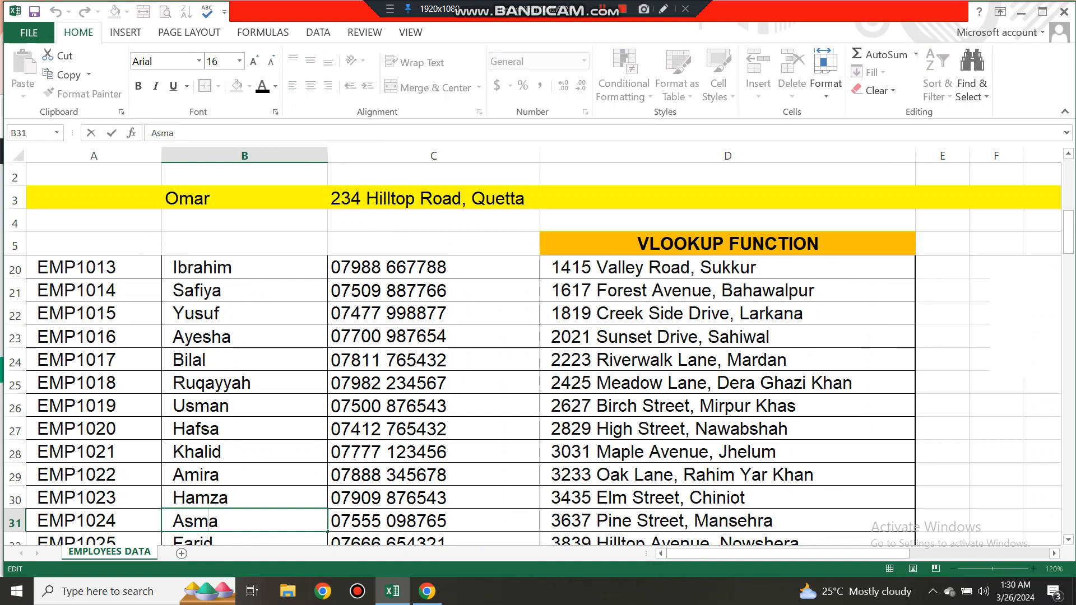
pyautogui.press('Return')
pyautogui.click(244, 501)
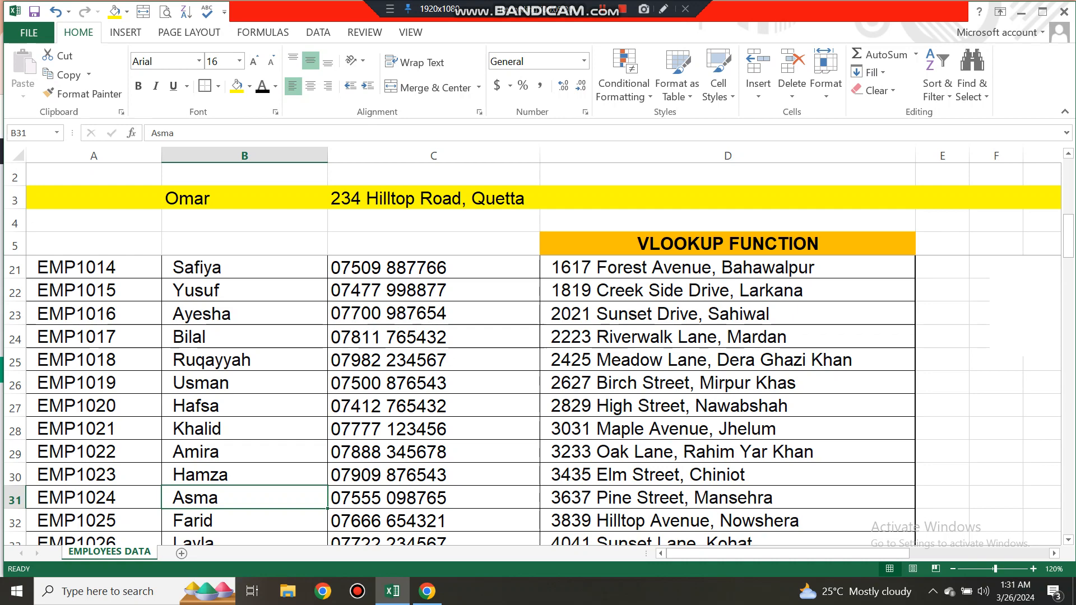
pyautogui.press('F2')
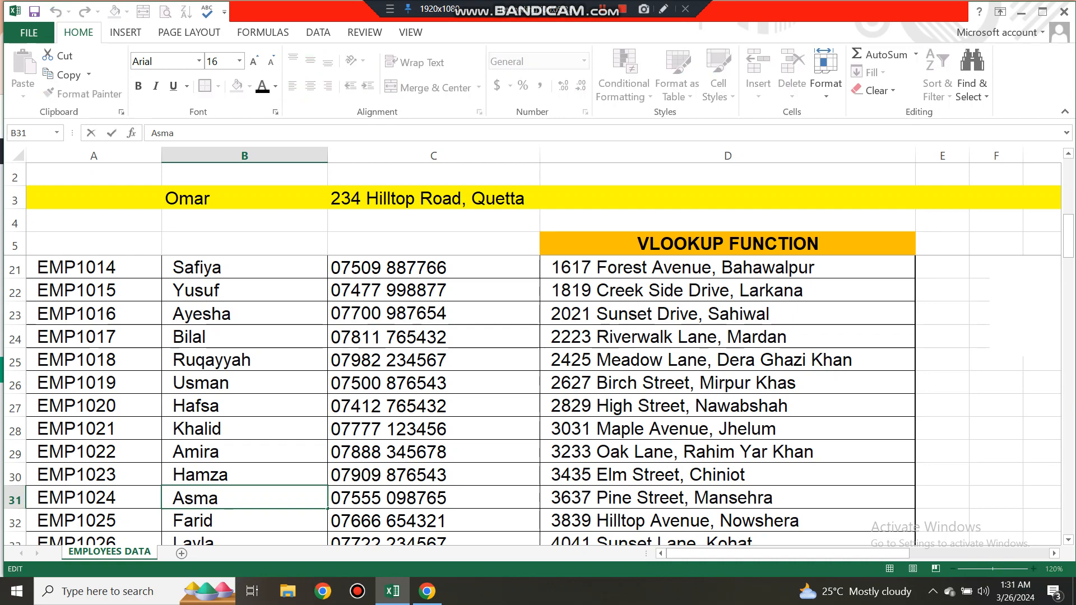
pyautogui.press('Return')
pyautogui.scroll(-1, 532, 400)
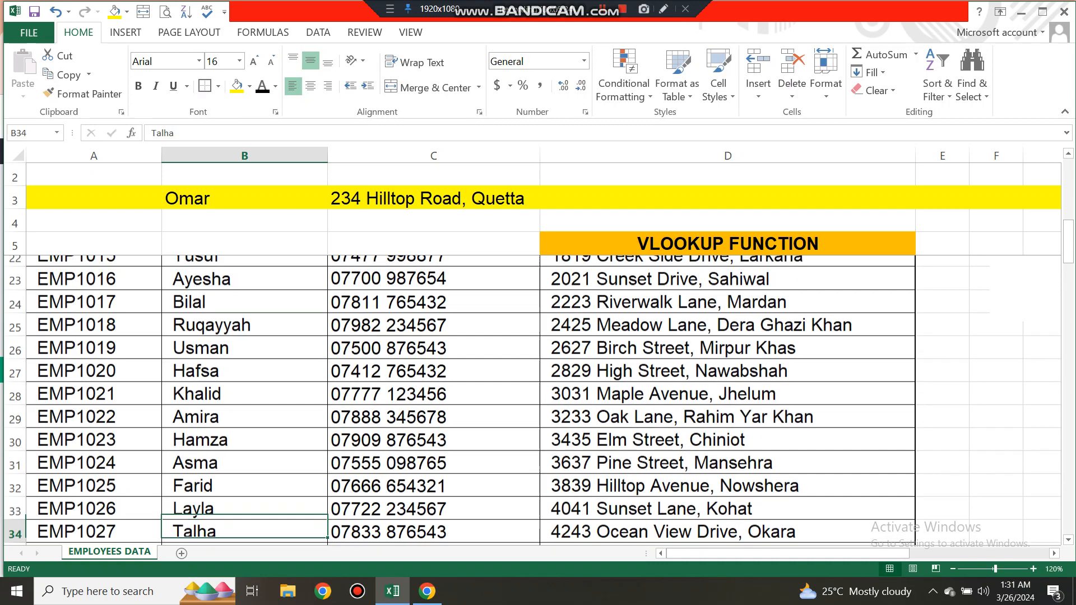
# Step: Replace the lookup name in B3 with the employee name from B31 and check the VLOOKUP result in C3
pyautogui.press('Up')
pyautogui.press('Up')
pyautogui.press('Up')
pyautogui.press('Up')
pyautogui.press('Up')
pyautogui.press('Up')
pyautogui.press('Up')
pyautogui.press('Up')
pyautogui.press('Up')
pyautogui.press('Up')
pyautogui.press('Up')
pyautogui.press('Up')
pyautogui.press('Up')
pyautogui.press('Up')
pyautogui.press('Up')
pyautogui.press('Up')
pyautogui.press('Up')
pyautogui.press('Up')
pyautogui.press('Up')
pyautogui.press('Up')
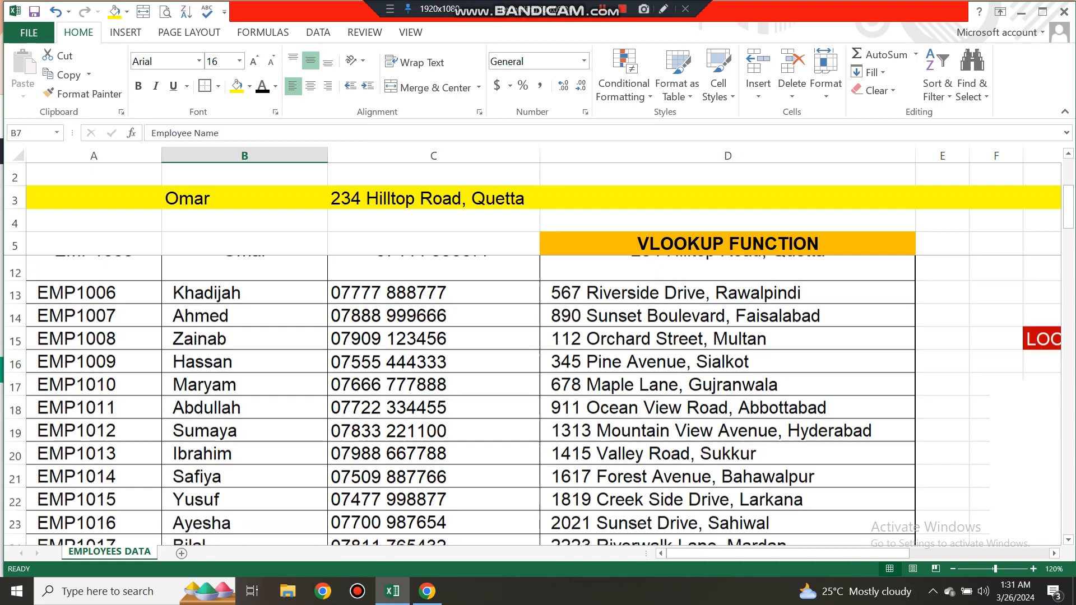
pyautogui.press('Up')
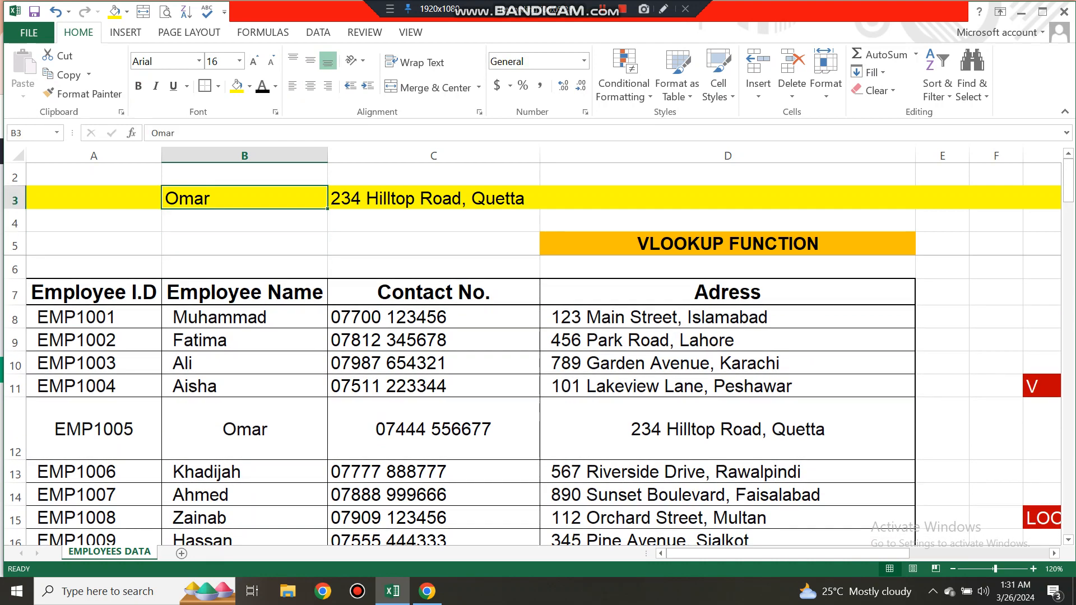
pyautogui.write('As')
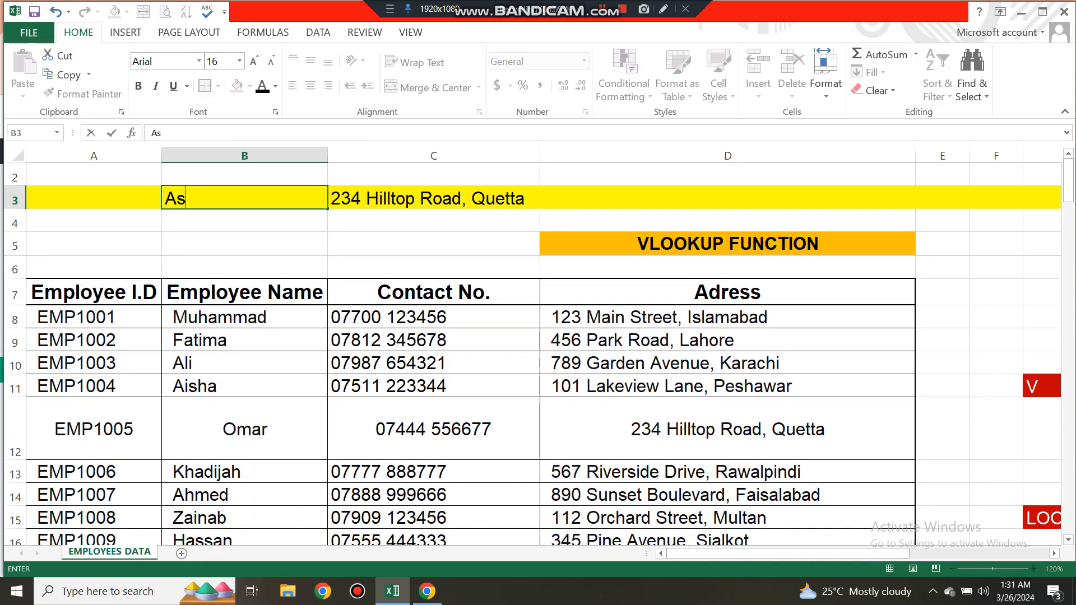
pyautogui.write('ma')
pyautogui.press('Return')
pyautogui.press('Up')
pyautogui.press('Right')
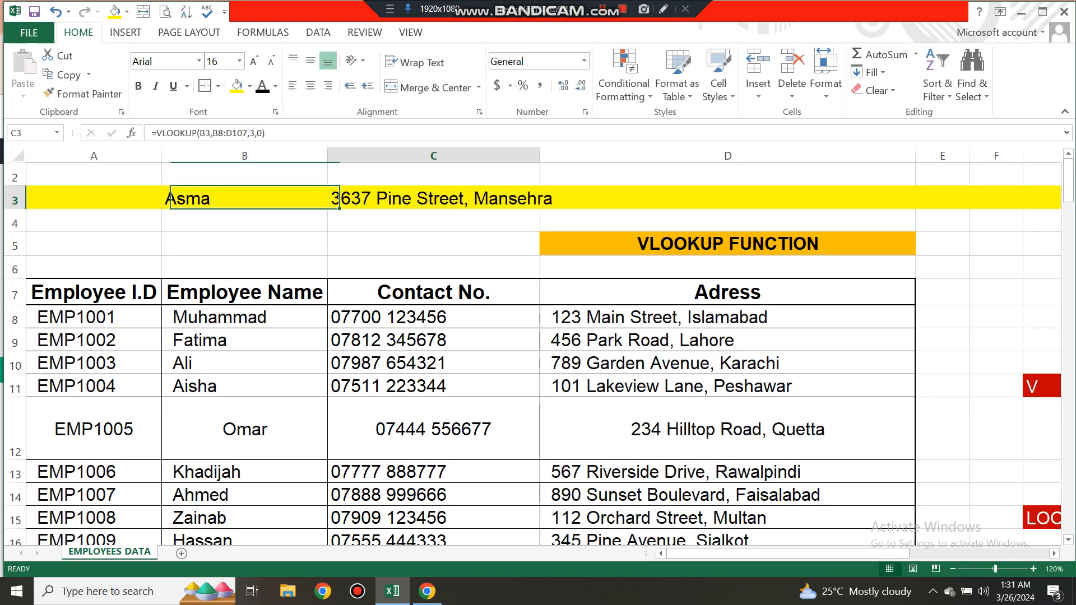
pyautogui.press('Left')
pyautogui.press('Left')
pyautogui.press('Right')
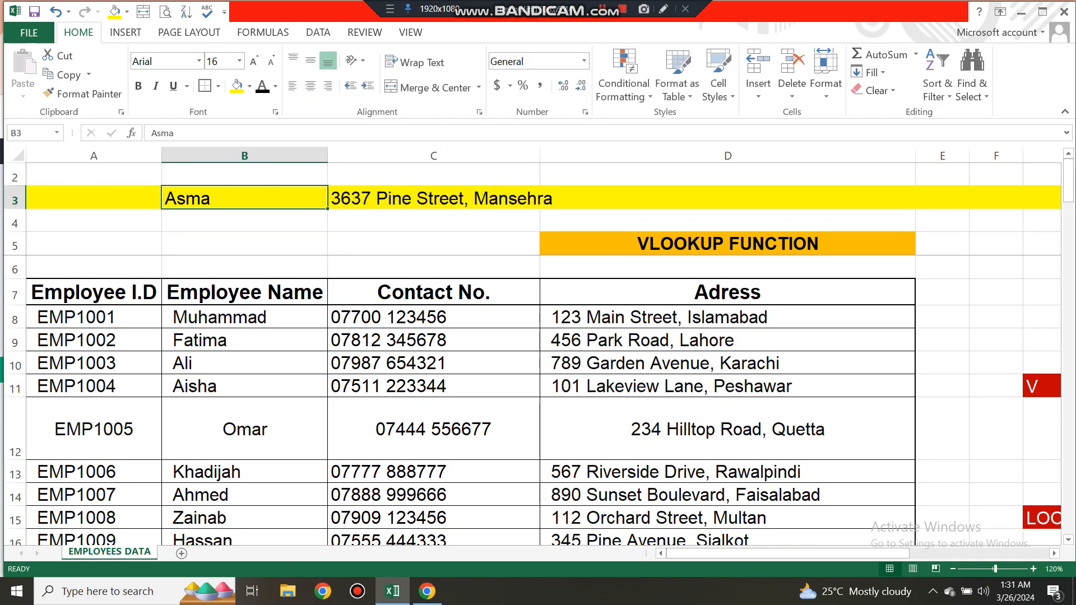
# Step: Replace the lookup name in B3 with the employee name from B9
pyautogui.press('Down')
pyautogui.press('Down')
pyautogui.press('Down')
pyautogui.press('Down')
pyautogui.press('Up')
pyautogui.press('Up')
pyautogui.press('Up')
pyautogui.press('Up')
pyautogui.write('Fatima')
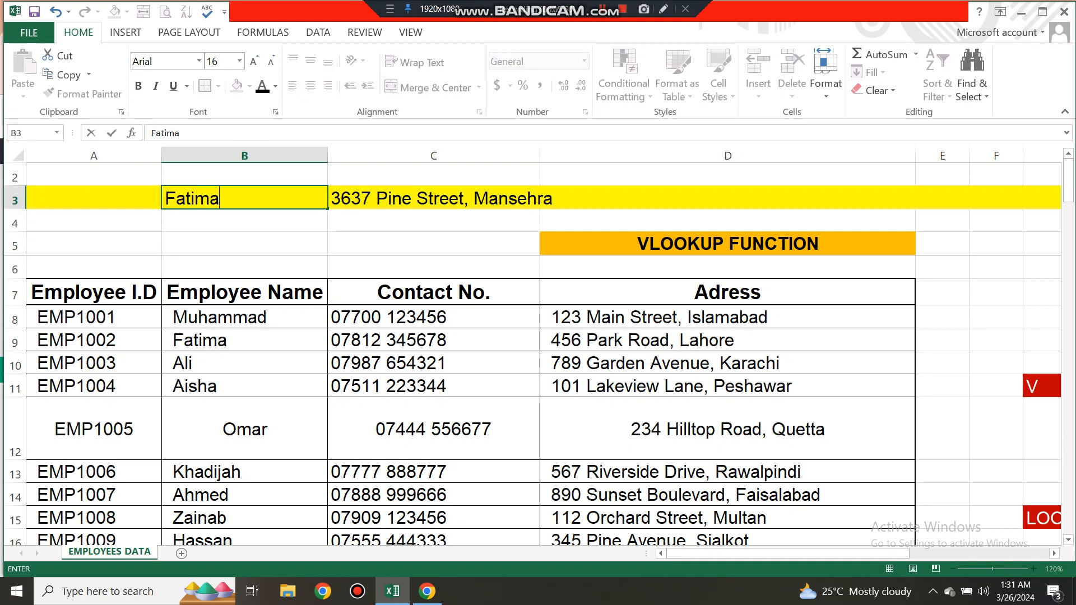
pyautogui.press('Return')
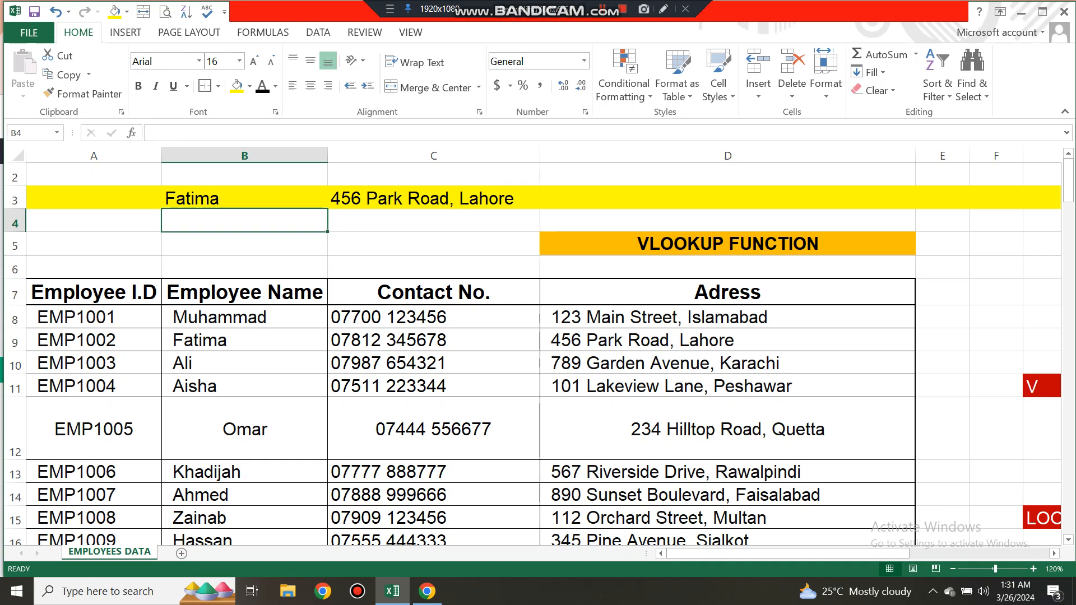
# Step: Select row 9 to compare its record with the lookup result in row 3
pyautogui.click(15, 342)
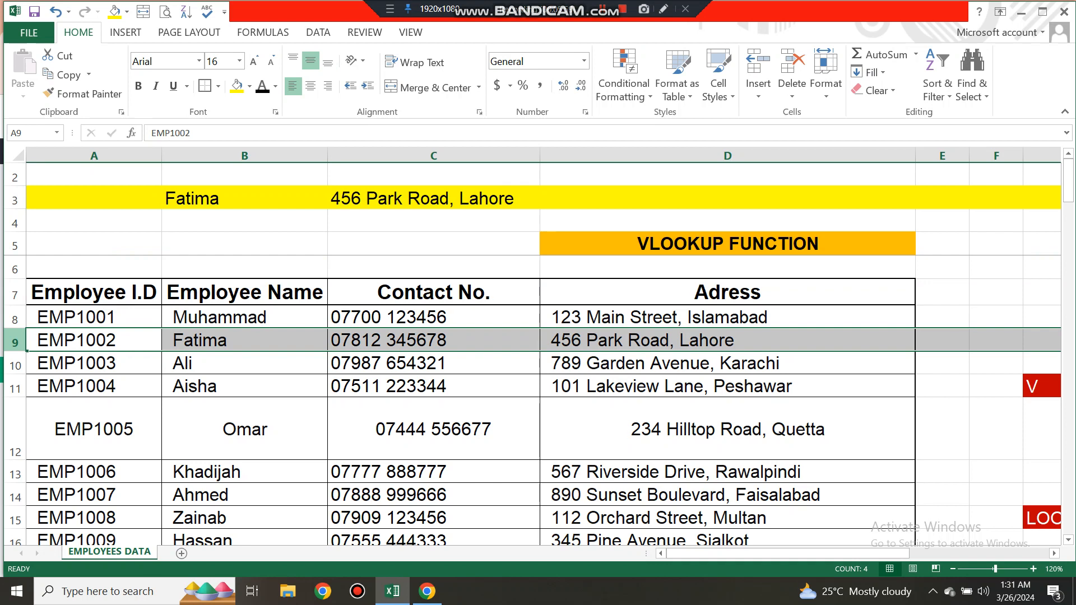
pyautogui.press('Up')
pyautogui.press('Up')
pyautogui.press('Up')
pyautogui.press('Up')
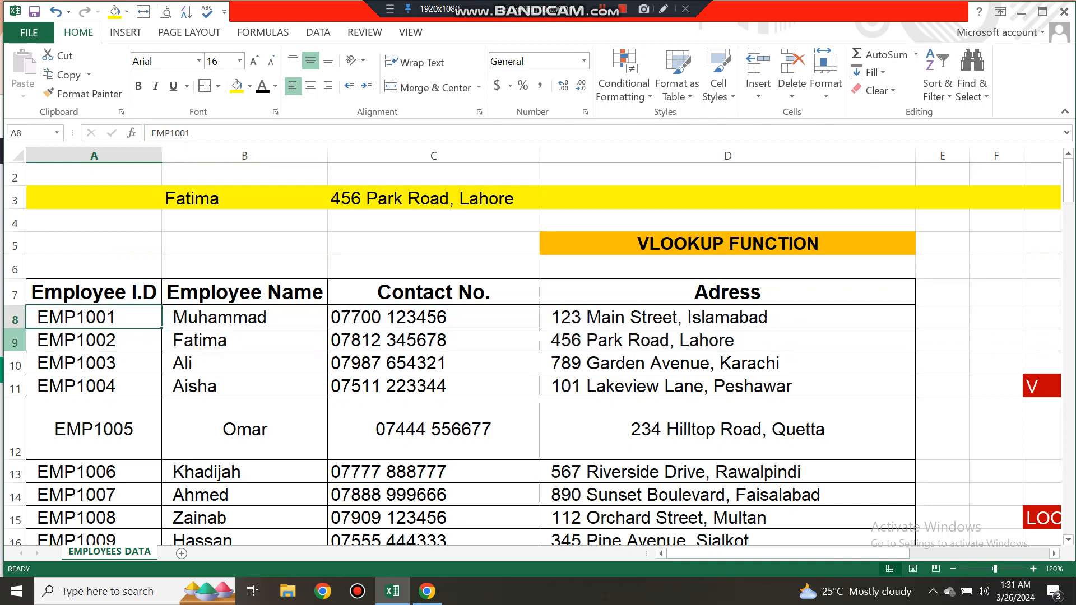
pyautogui.press('Right')
pyautogui.press('Up')
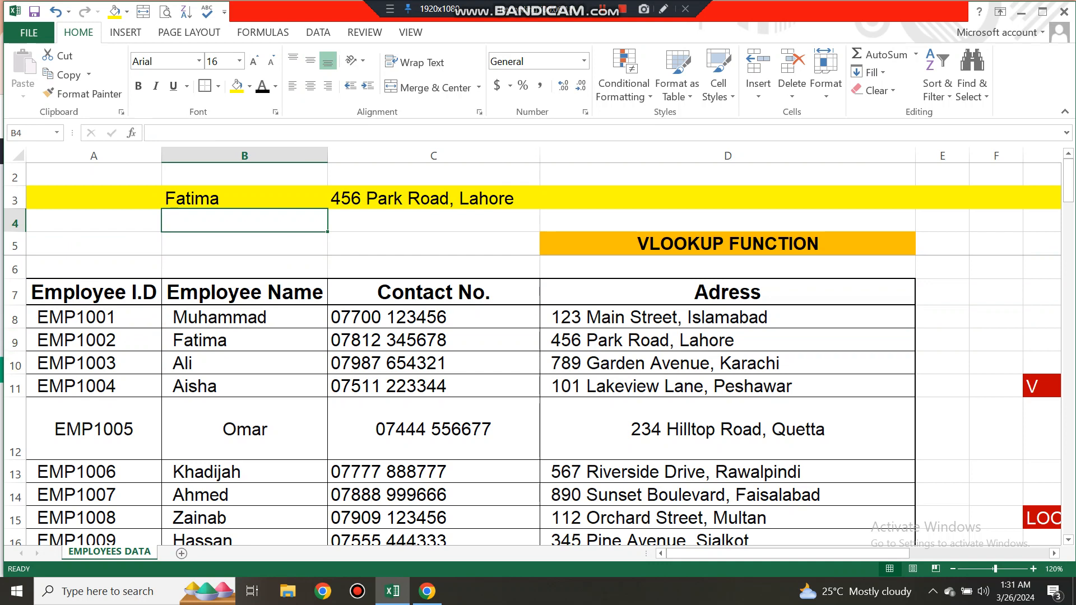
# Step: Examine the employee table down to its last record in row 107 and return to the lookup area
pyautogui.press('Right')
pyautogui.hotkey('ctrl', 'Down')
pyautogui.hotkey('ctrl', 'Down')
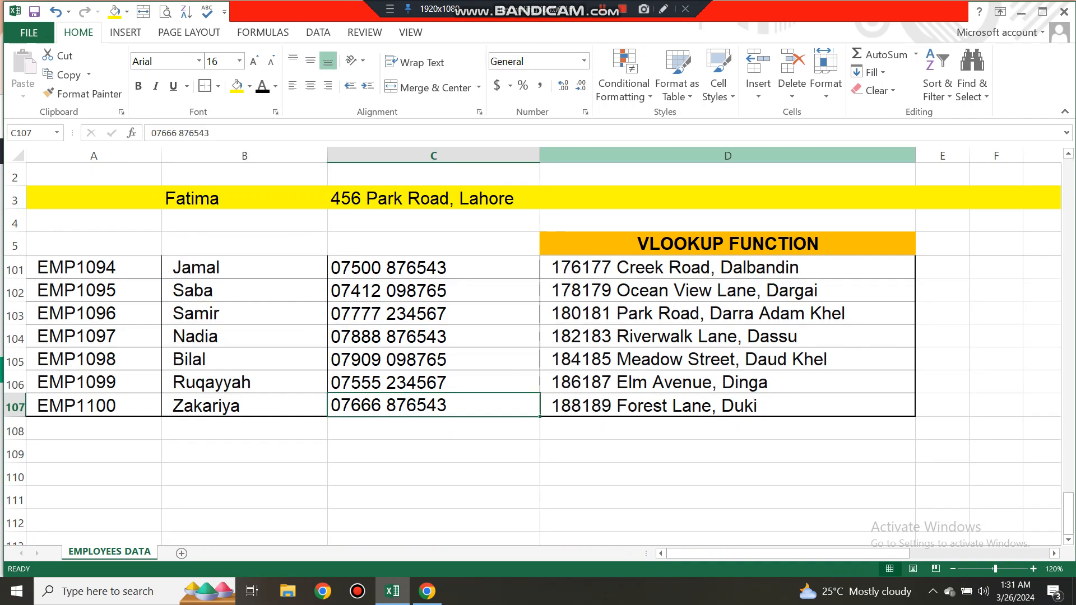
pyautogui.press('Left')
pyautogui.press('Left')
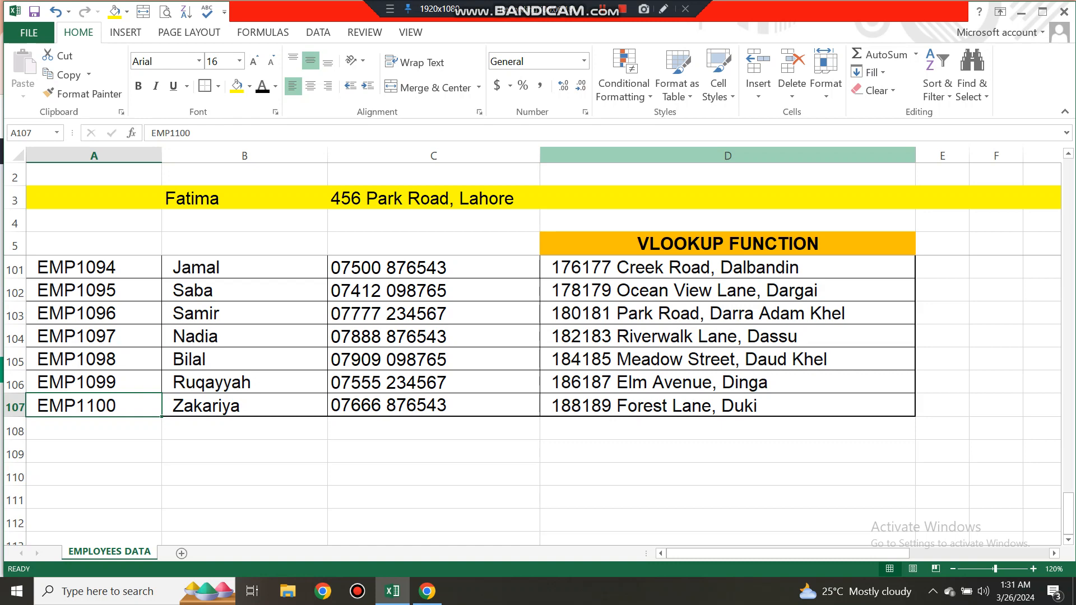
pyautogui.press('Up')
pyautogui.press('Up')
pyautogui.hotkey('ctrl', 'Up')
pyautogui.press('Up')
pyautogui.press('Up')
pyautogui.press('Up')
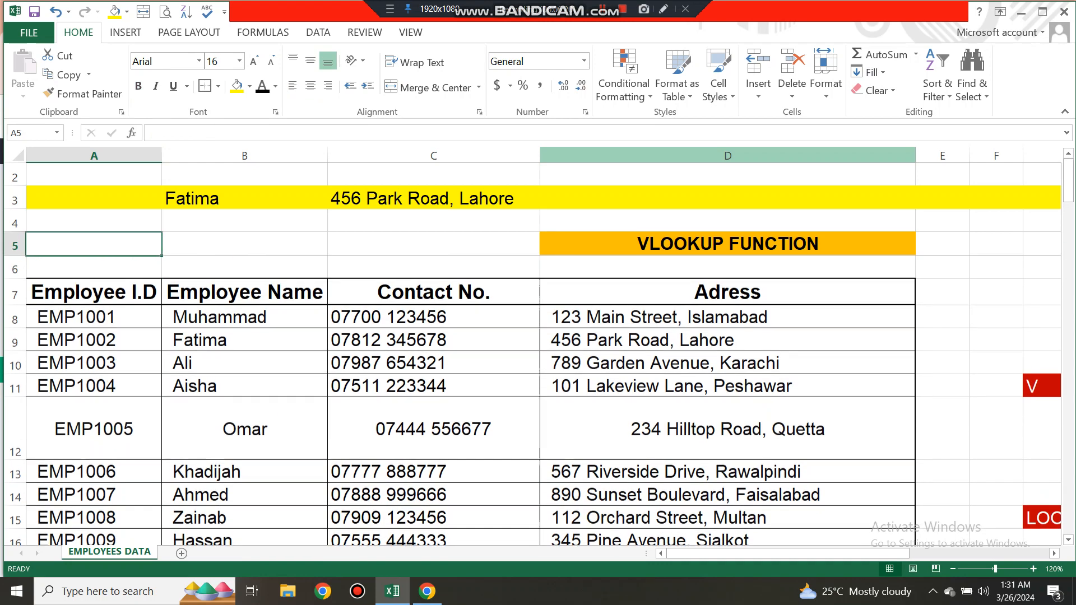
pyautogui.press('Right')
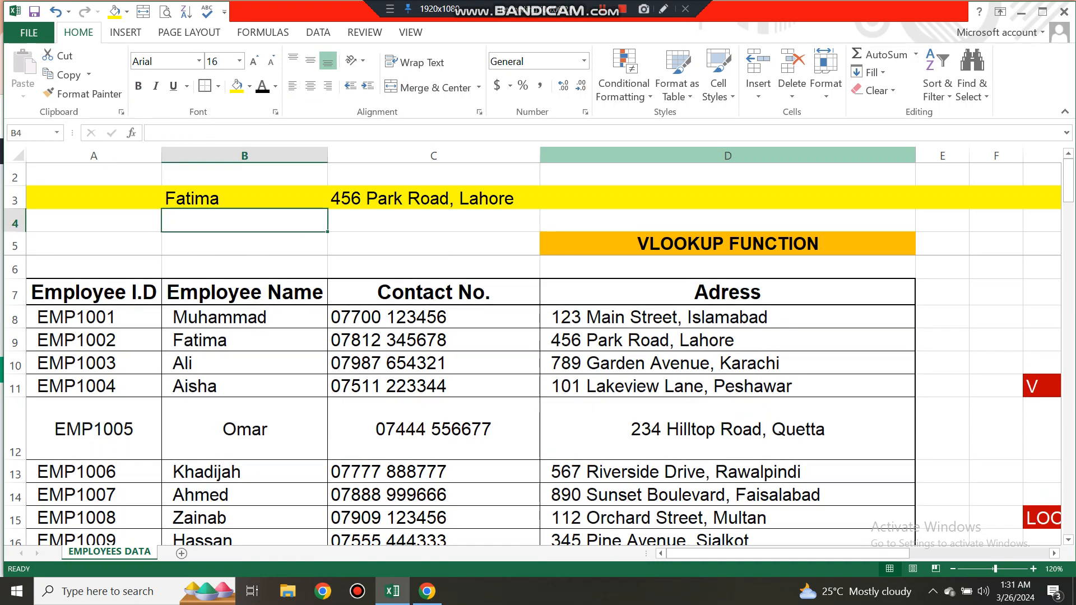
# Step: Examine the first entries in the Employee I.D column, down to row 15
pyautogui.press('Right')
pyautogui.press('Right')
pyautogui.press('Left')
pyautogui.press('Left')
pyautogui.press('Down')
pyautogui.press('Down')
pyautogui.press('Down')
pyautogui.press('Down')
pyautogui.press('Down')
pyautogui.press('Down')
pyautogui.press('Down')
pyautogui.press('Down')
pyautogui.press('Down')
pyautogui.press('Down')
pyautogui.press('Down')
pyautogui.press('Down')
pyautogui.press('Left')
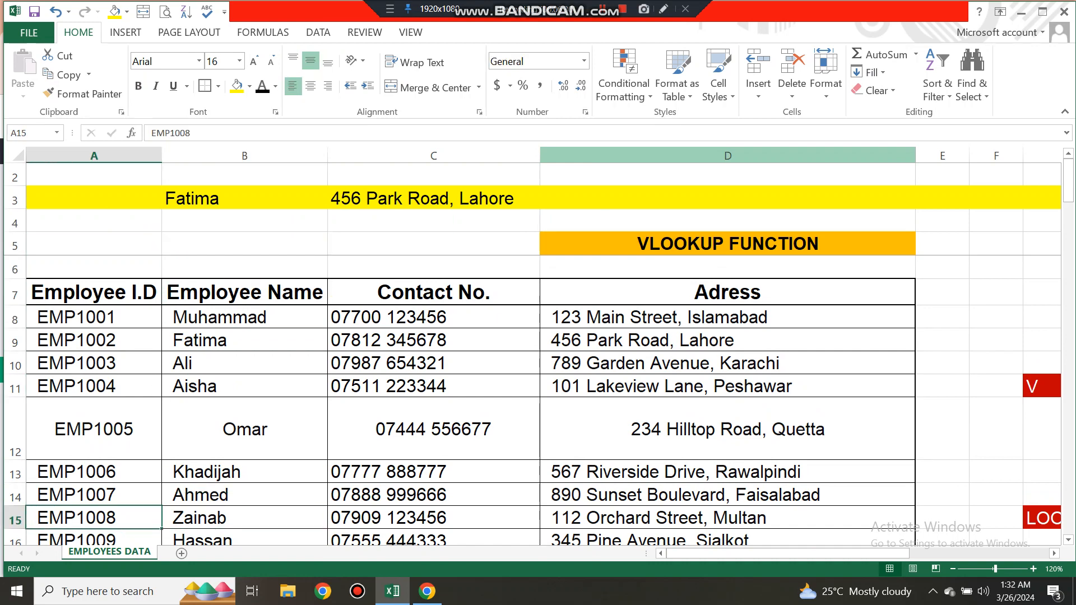
pyautogui.press('Up')
pyautogui.press('Up')
pyautogui.press('Up')
pyautogui.press('Up')
pyautogui.press('Up')
pyautogui.press('Up')
pyautogui.press('Up')
pyautogui.press('Up')
pyautogui.press('Up')
pyautogui.press('Up')
pyautogui.press('Up')
pyautogui.press('Up')
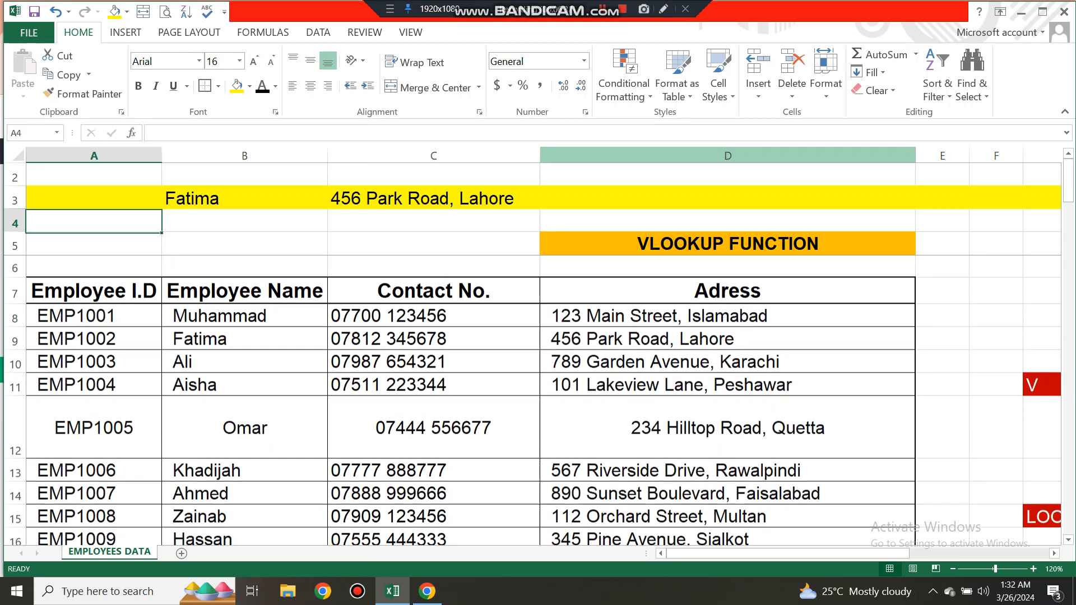
# Step: Enter the formula =A16 in cell B4 to reference an employee ID from the table
pyautogui.press('Right')
pyautogui.write('=')
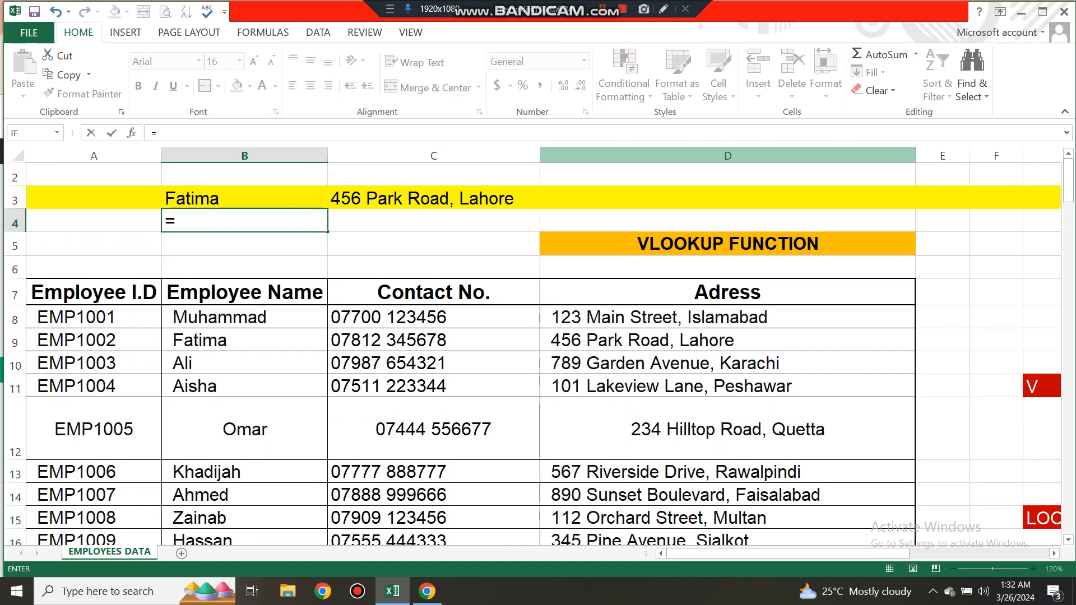
pyautogui.press('Down')
pyautogui.press('Down')
pyautogui.press('Down')
pyautogui.press('Down')
pyautogui.press('Down')
pyautogui.press('Down')
pyautogui.press('Down')
pyautogui.press('Down')
pyautogui.press('Down')
pyautogui.press('Down')
pyautogui.press('Down')
pyautogui.press('Down')
pyautogui.press('Left')
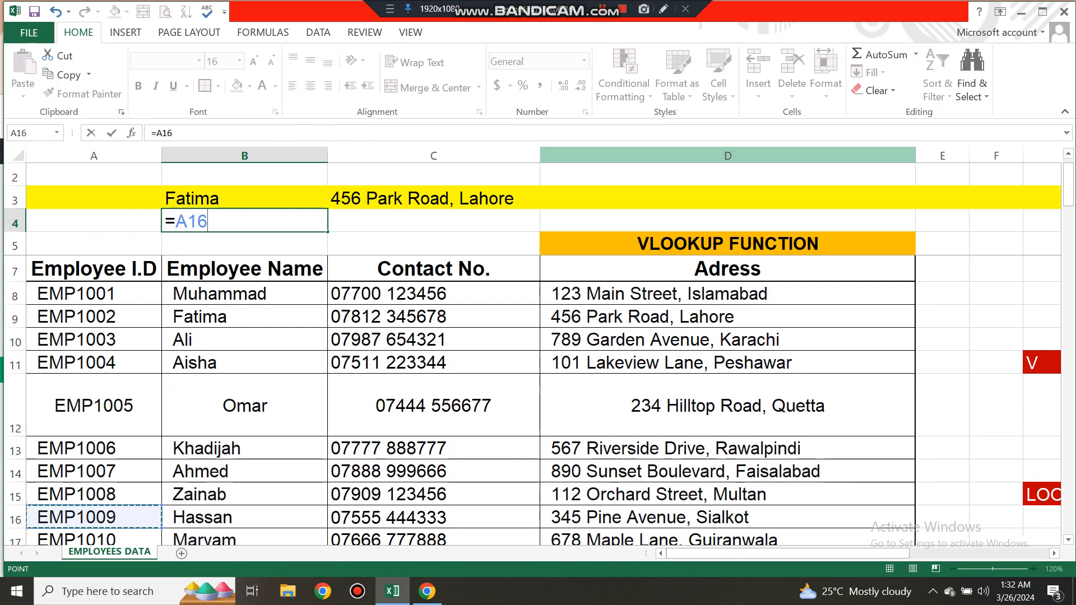
pyautogui.press('Return')
pyautogui.press('Up')
pyautogui.press('Right')
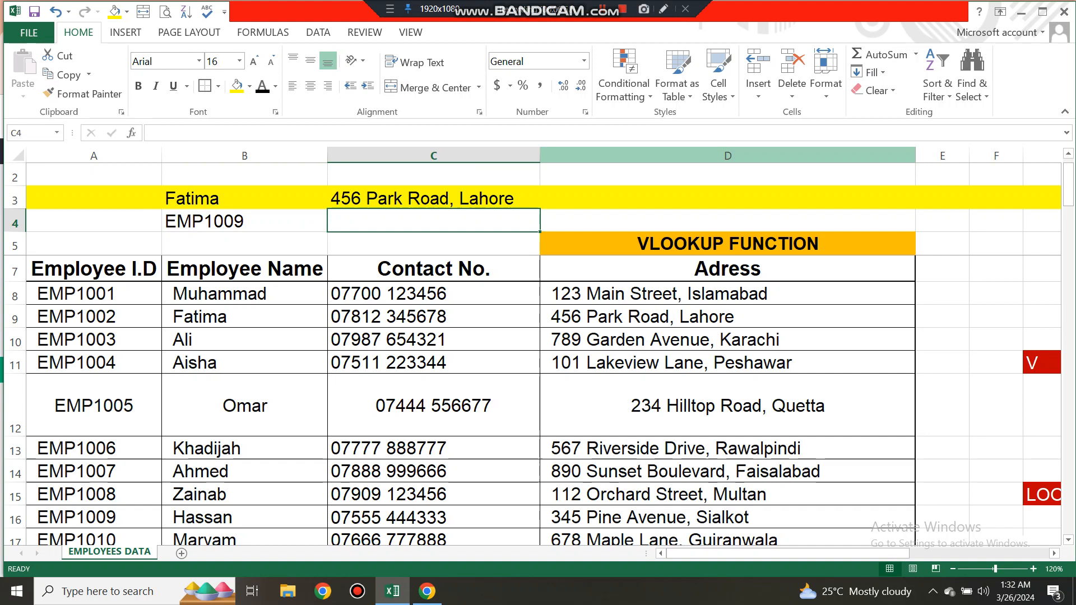
pyautogui.write('=')
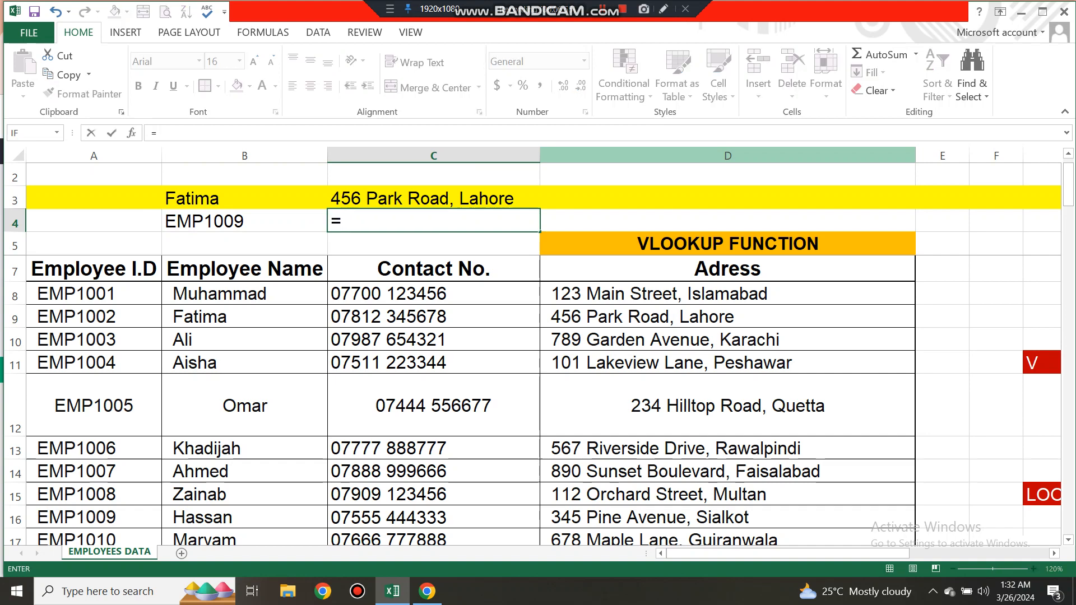
pyautogui.write('v')
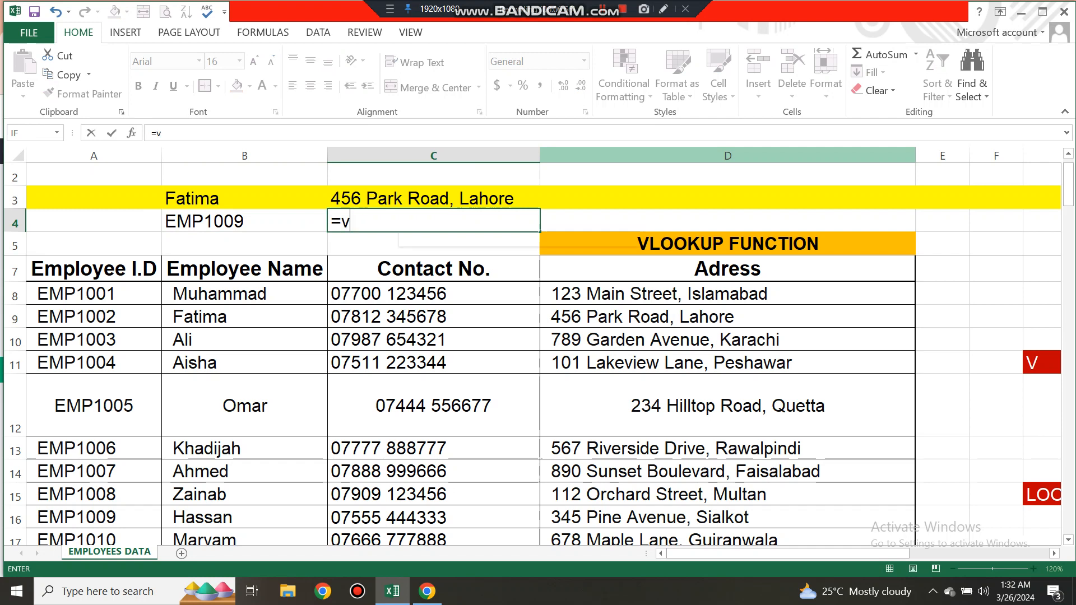
pyautogui.write('look')
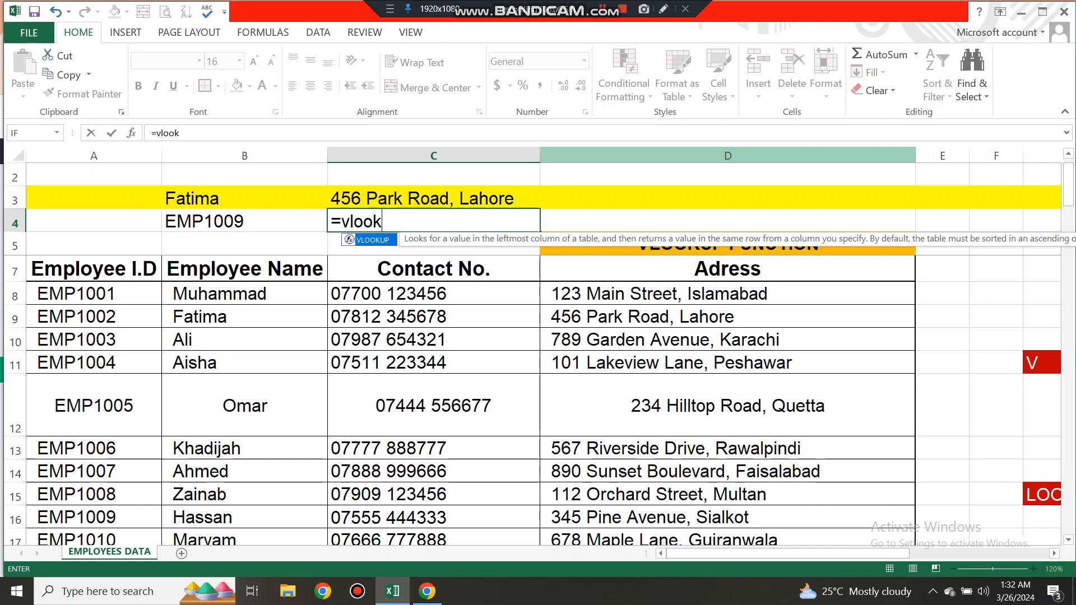
pyautogui.write('up')
pyautogui.click(727, 155)
pyautogui.press('Down')
pyautogui.press('Down')
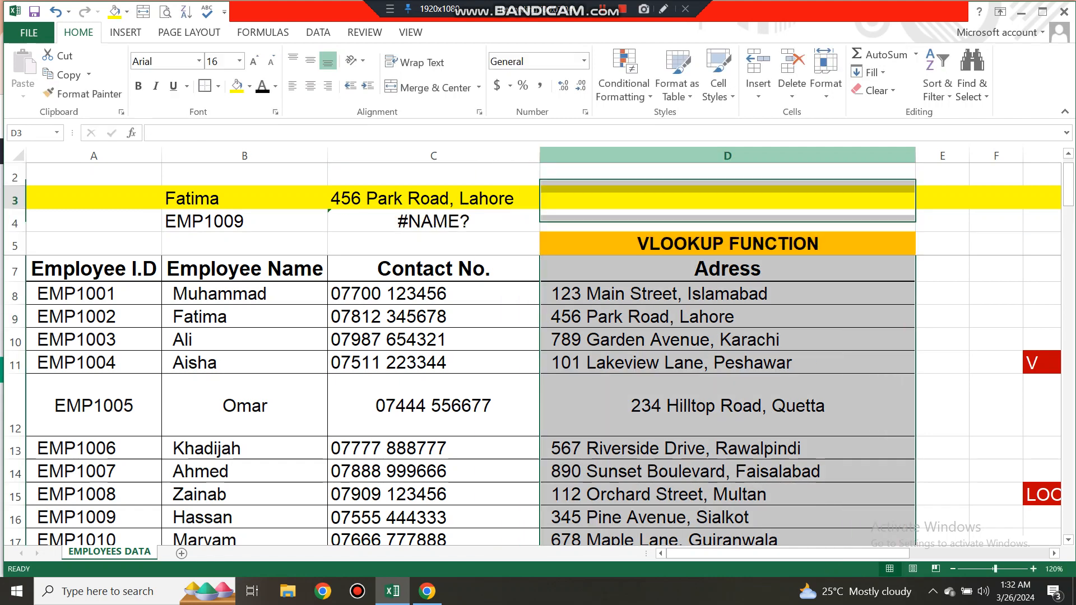
pyautogui.press('Left')
pyautogui.press('Delete')
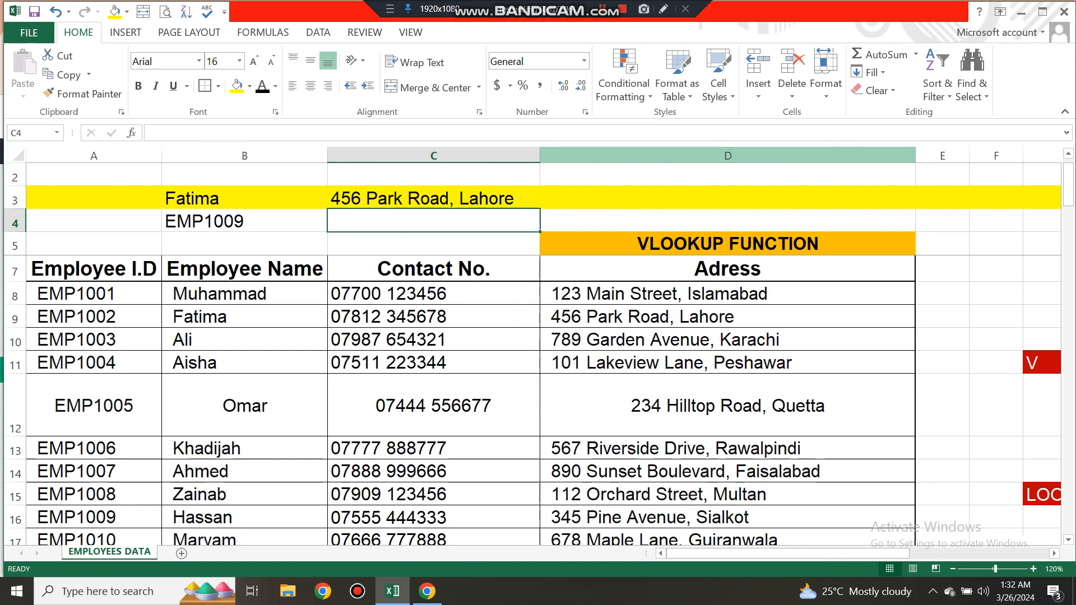
# Step: Check the Employee I.D column and the formula in B4 that references it
pyautogui.press('Left')
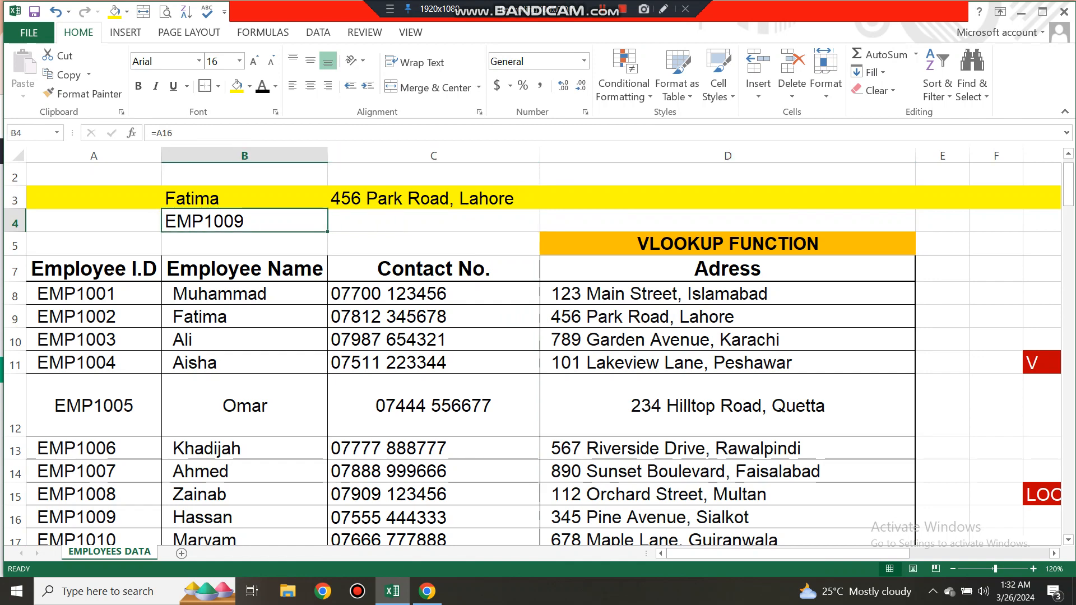
pyautogui.click(94, 156)
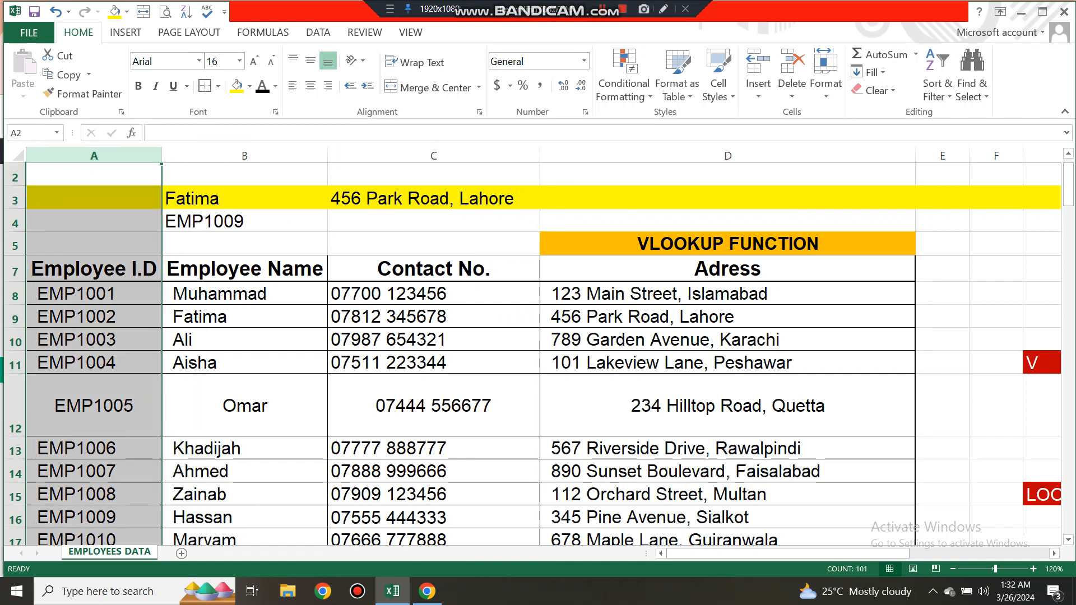
pyautogui.doubleClick(188, 221)
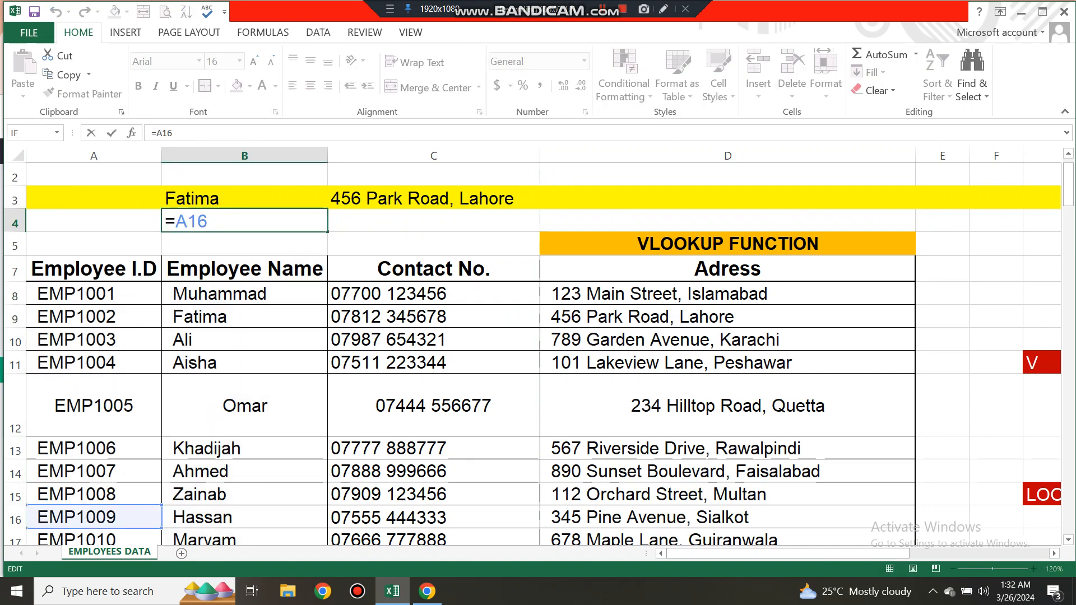
pyautogui.press('Return')
pyautogui.press('Up')
pyautogui.press('Up')
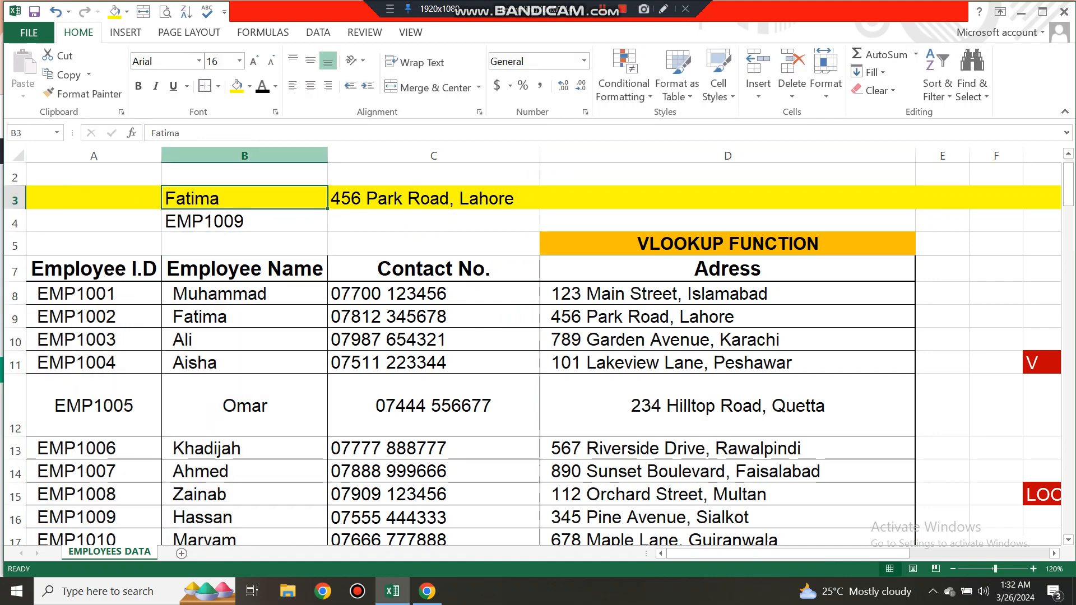
# Step: Examine table columns A through D to see the position of each field relative to the Employee I.D column
pyautogui.click(244, 156)
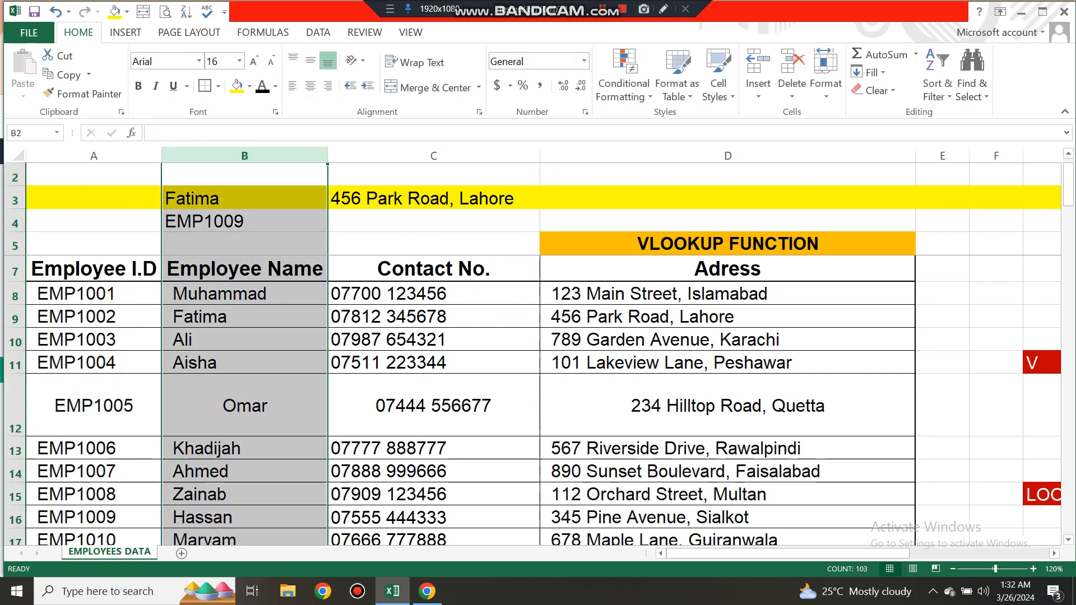
pyautogui.click(433, 155)
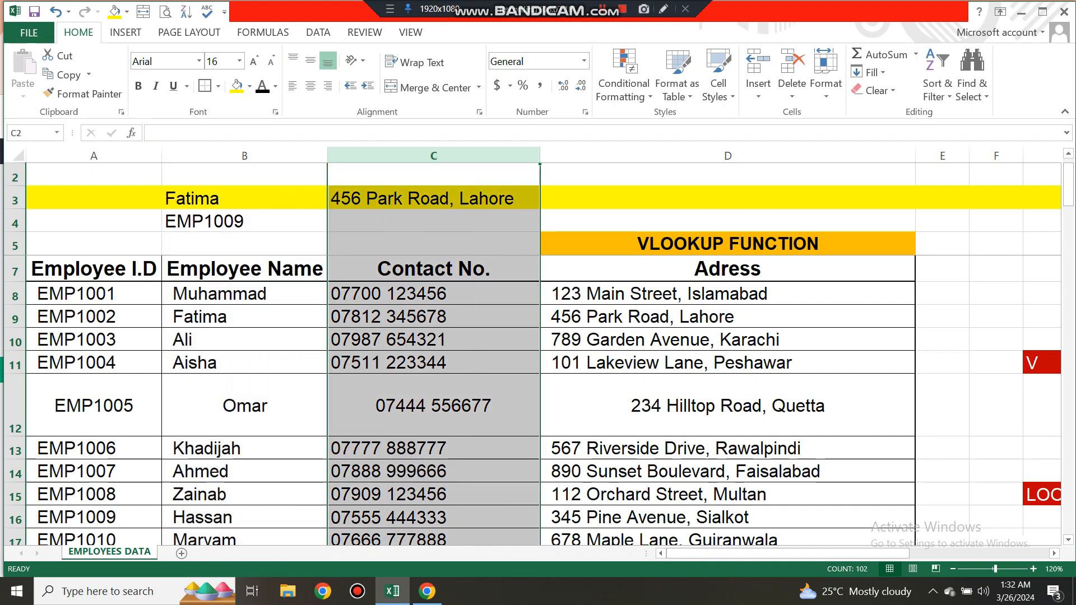
pyautogui.click(727, 155)
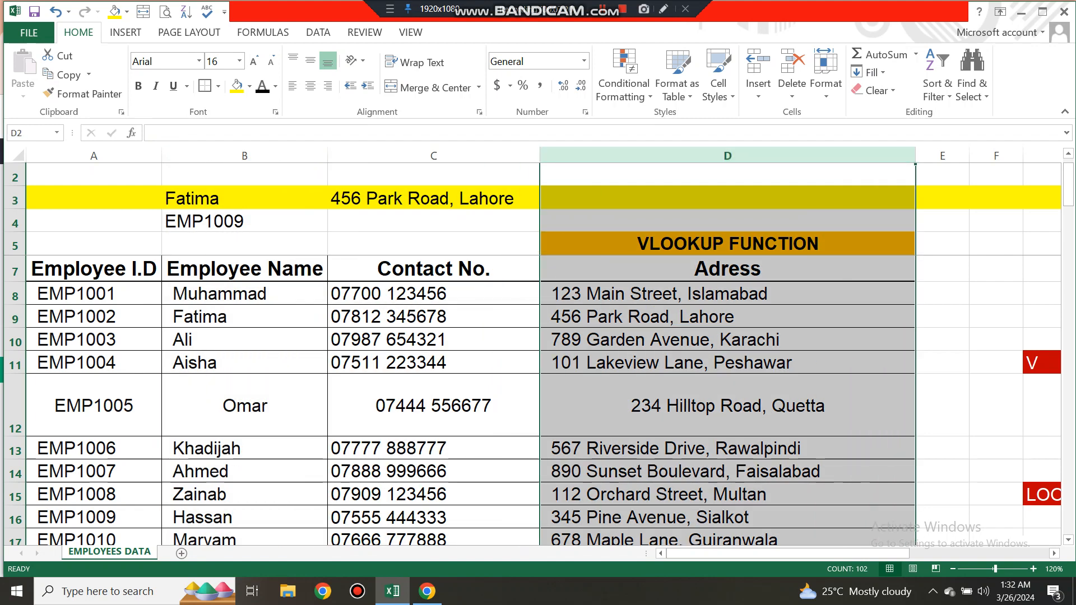
pyautogui.click(93, 155)
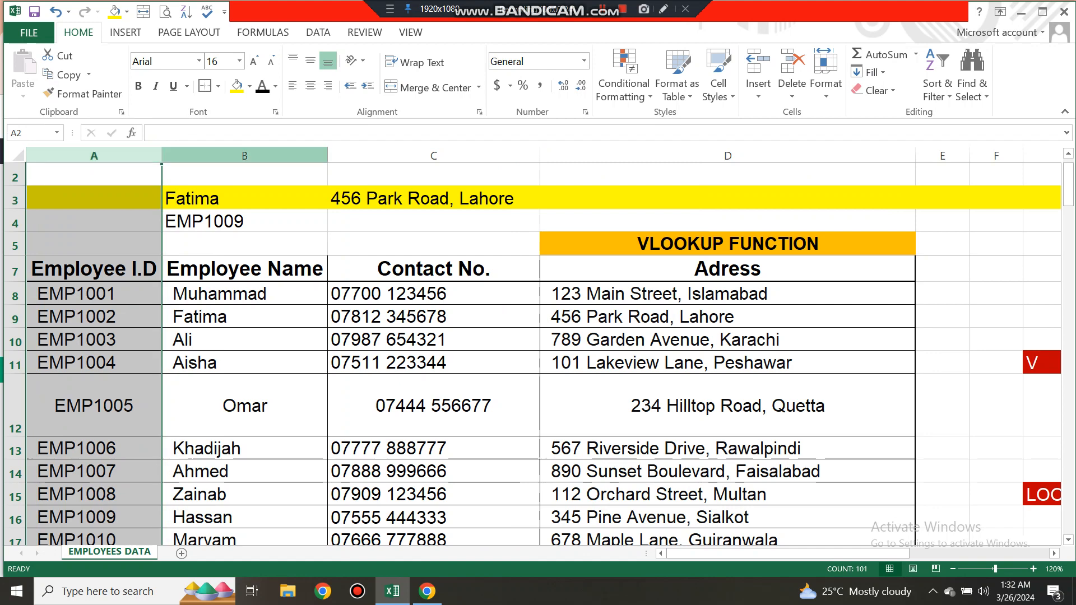
pyautogui.click(244, 155)
pyautogui.click(433, 156)
pyautogui.moveTo(434, 155); pyautogui.dragTo(727, 156)
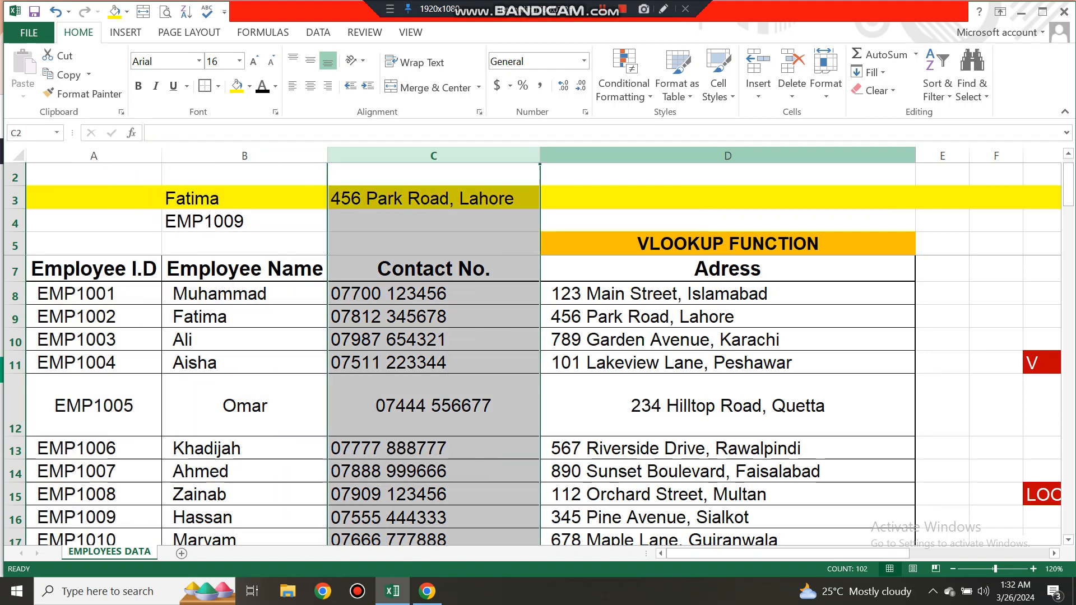
pyautogui.click(727, 155)
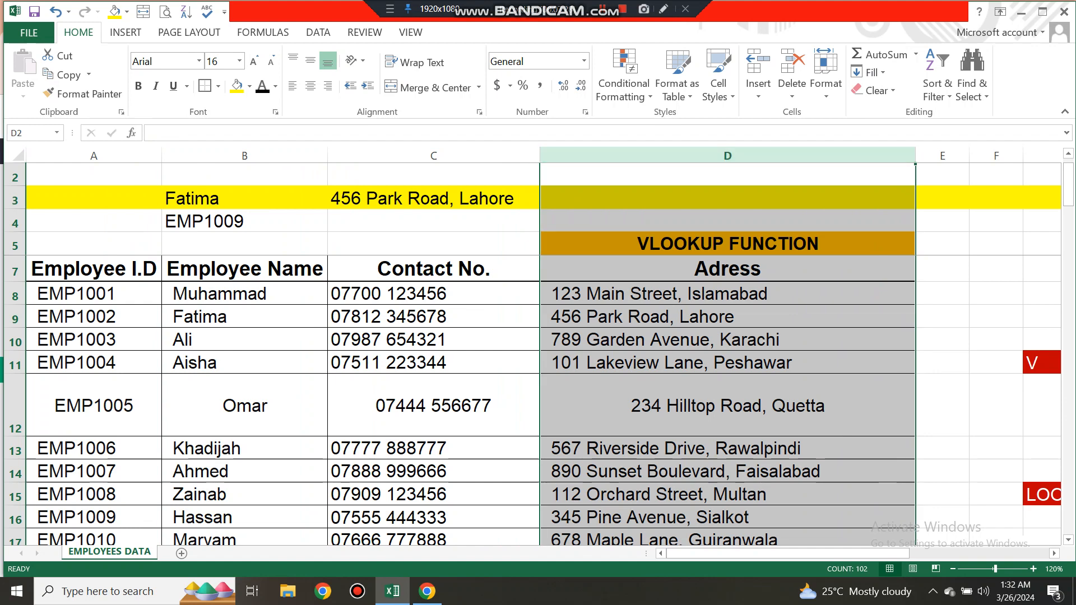
# Step: Start a VLOOKUP formula in C4 with B4 as the lookup value and A8:D107 as the table array
pyautogui.click(433, 220)
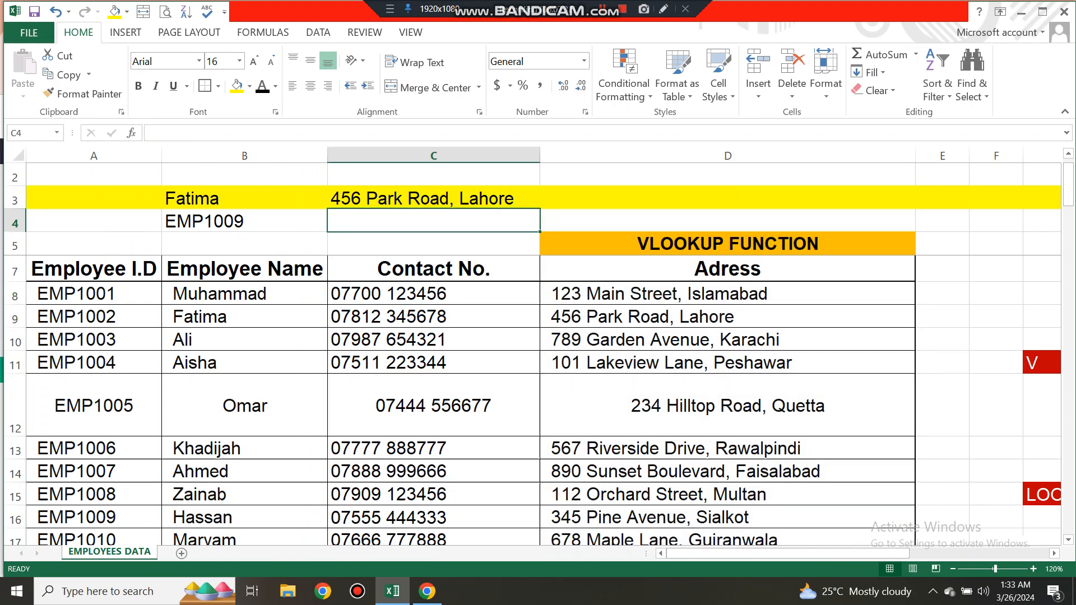
pyautogui.write('=v')
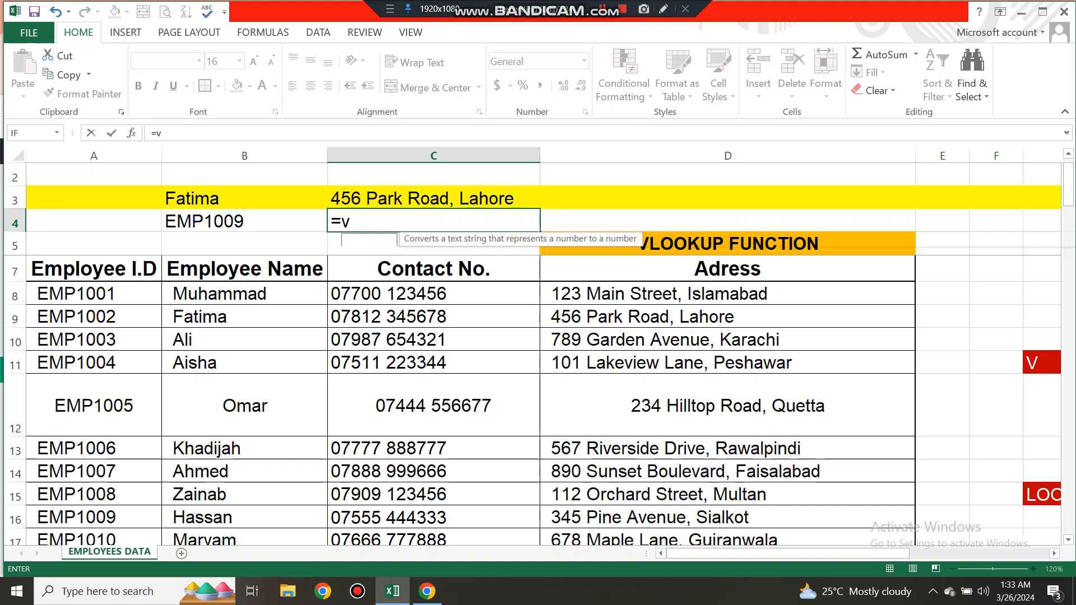
pyautogui.write('lookup')
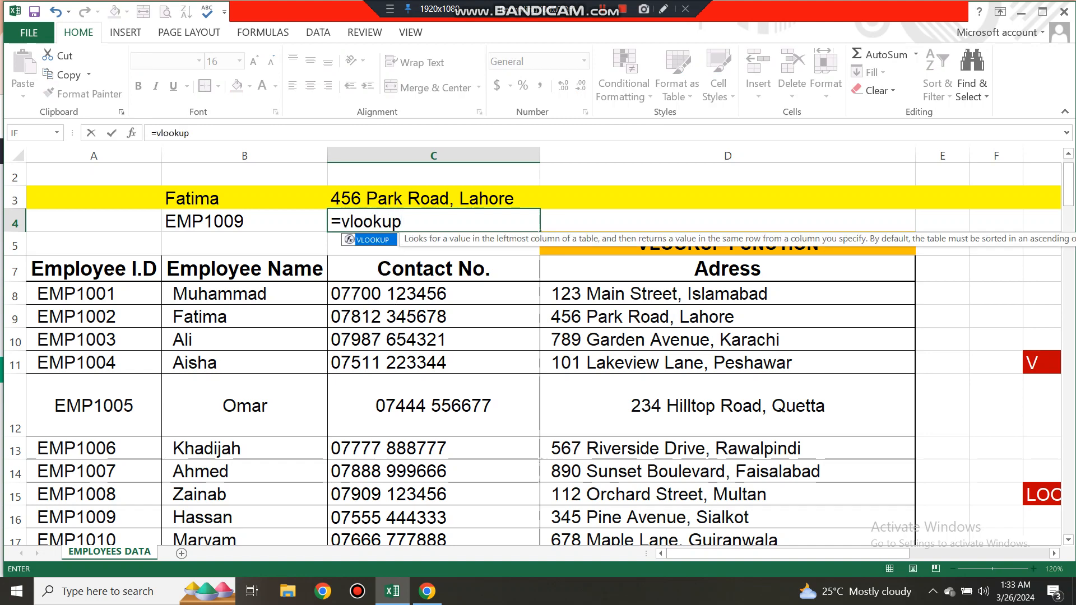
pyautogui.write('(')
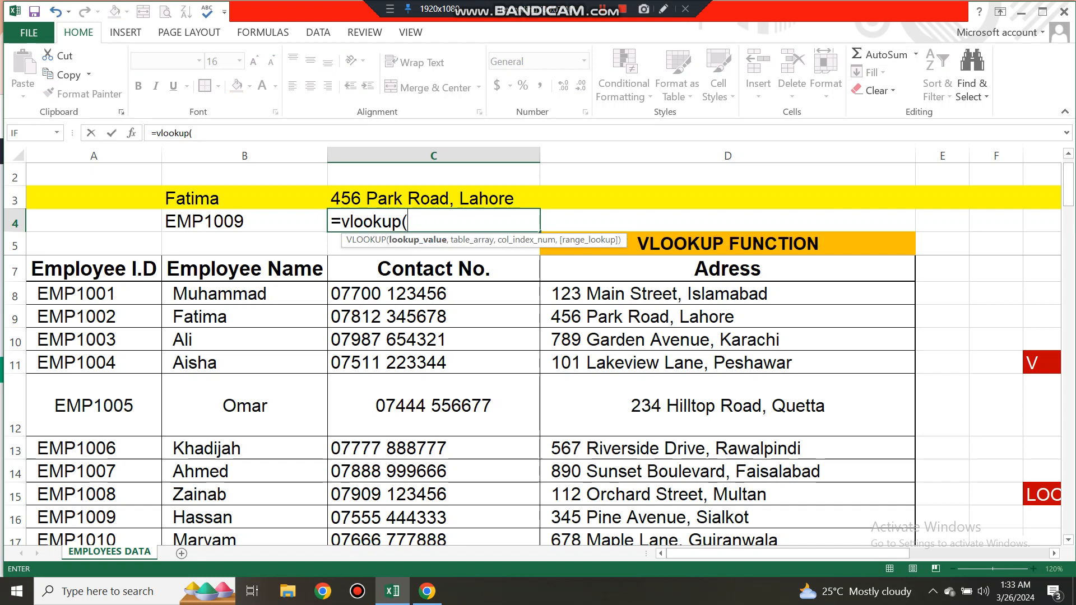
pyautogui.click(244, 221)
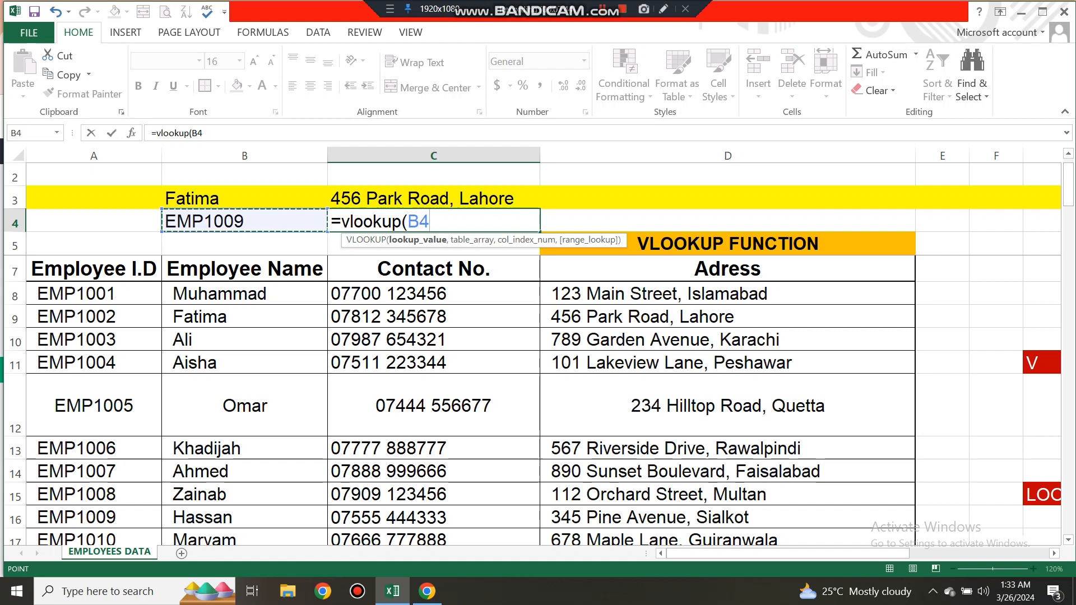
pyautogui.write(',')
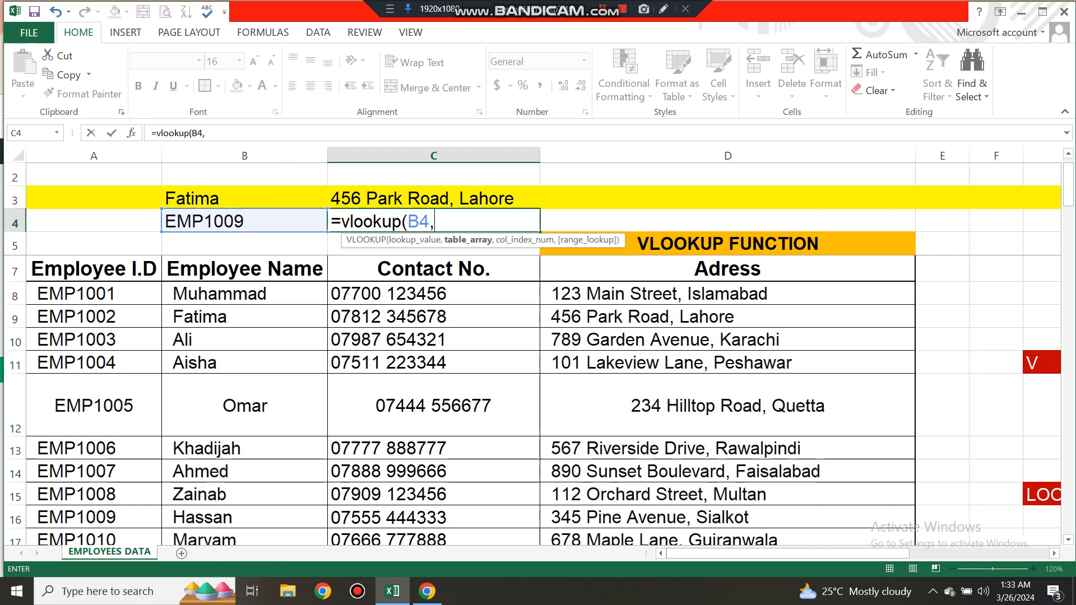
pyautogui.click(94, 294)
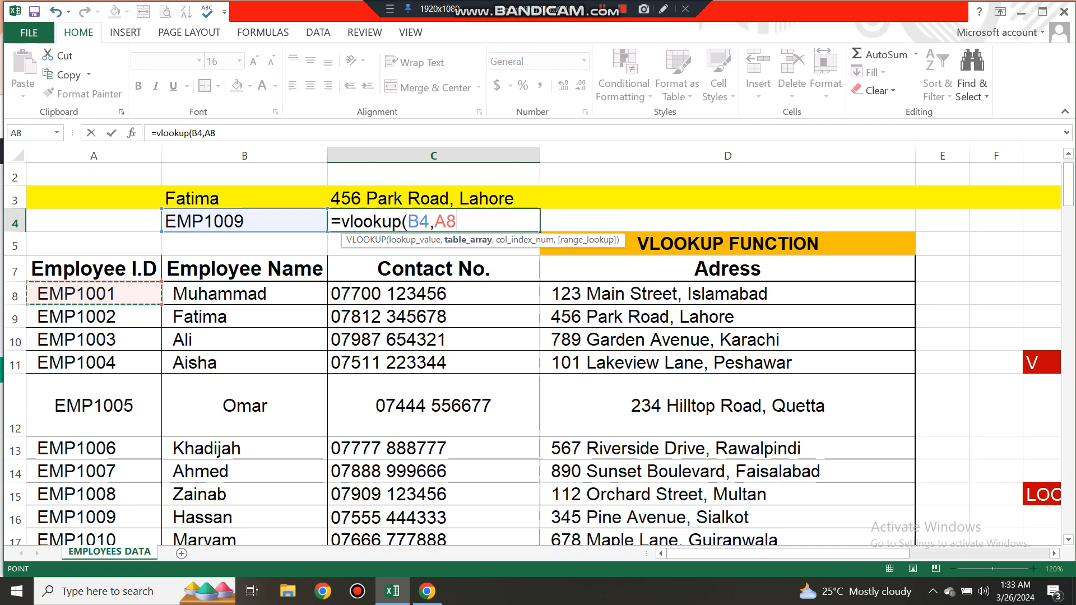
pyautogui.hotkey('ctrl', 'shift', 'Down')
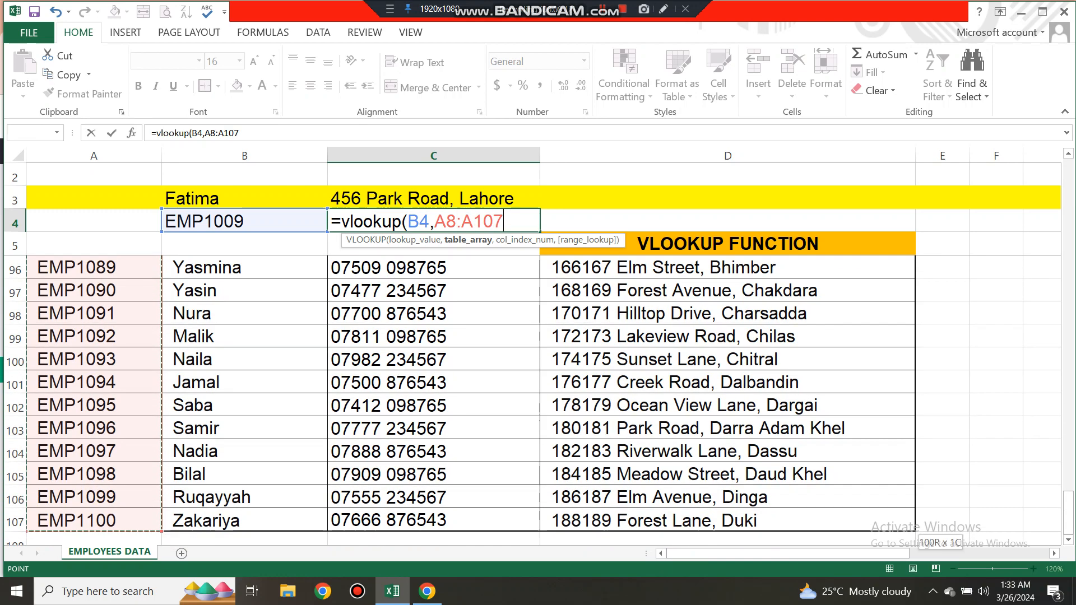
pyautogui.hotkey('ctrl', 'shift', 'Right')
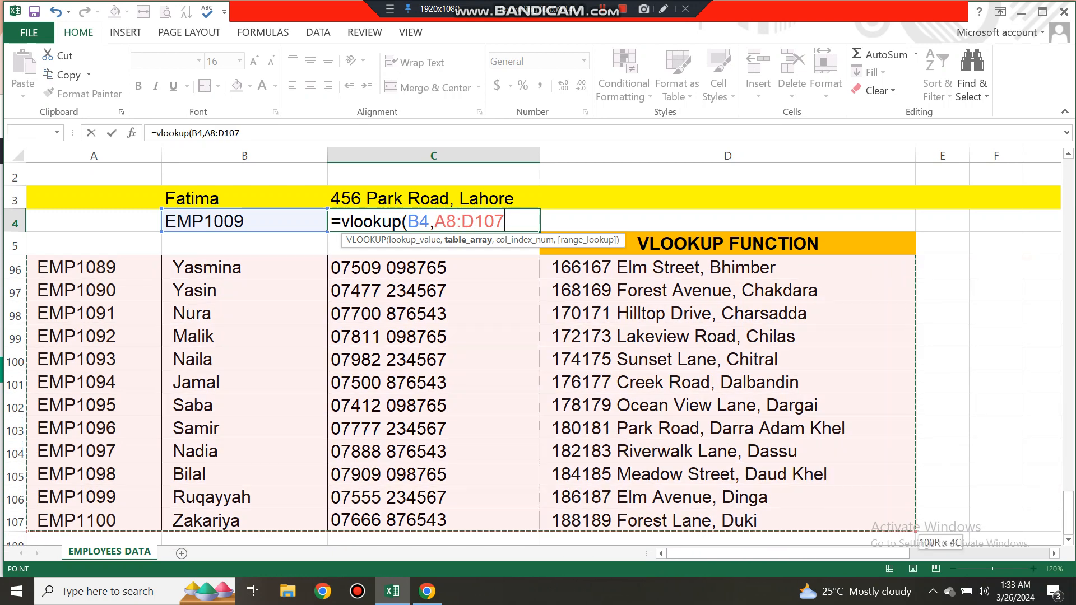
pyautogui.write(',')
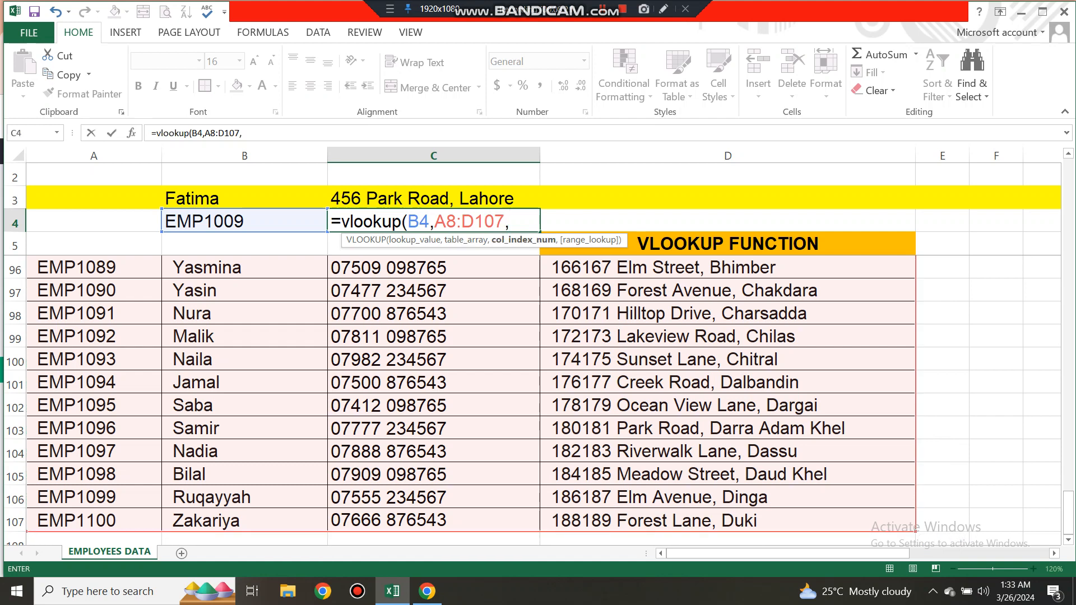
# Step: Complete the C4 formula with column index 3 and range lookup 0 to return the contact number
pyautogui.write('2')
pyautogui.press('BackSpace')
pyautogui.write('3')
pyautogui.press('BackSpace')
pyautogui.write('4')
pyautogui.press('BackSpace')
pyautogui.write('3,0')
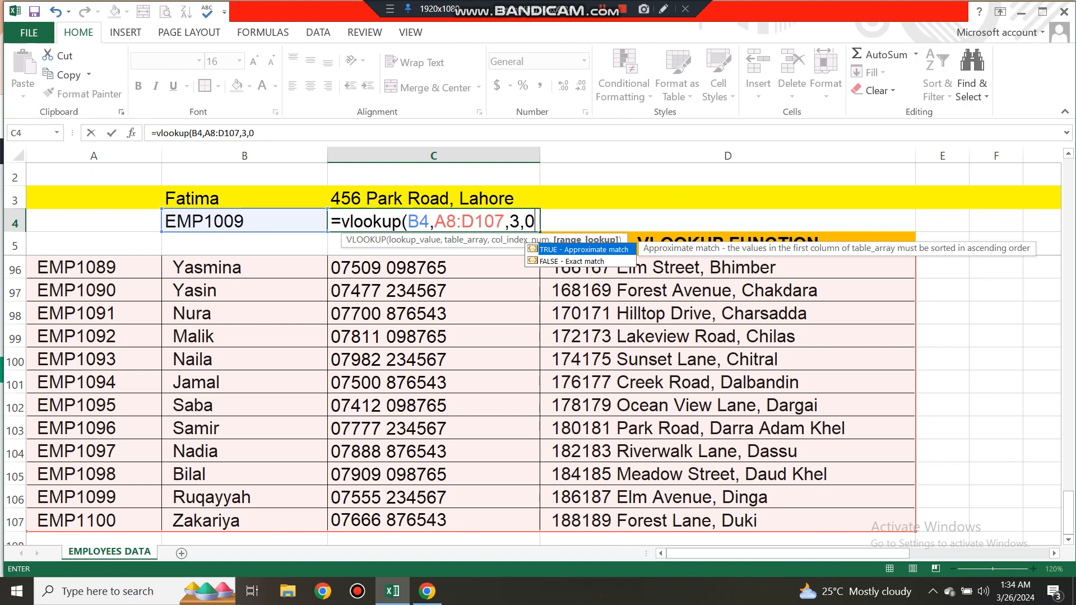
pyautogui.write(')')
pyautogui.press('Return')
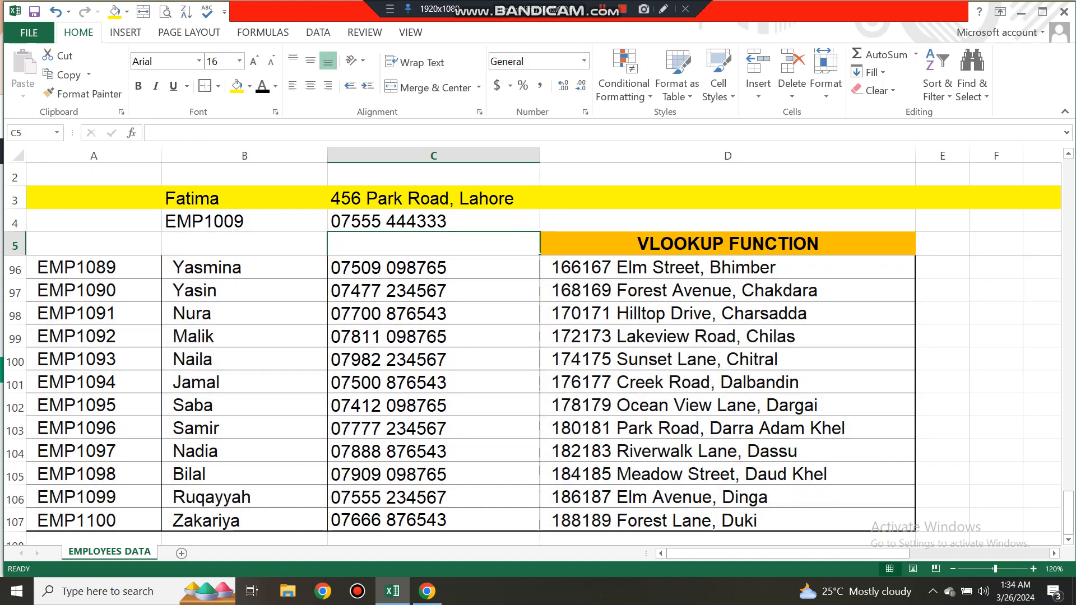
# Step: Check the C4 lookup result against the matching employee record in row 16 of the table
pyautogui.press('Up')
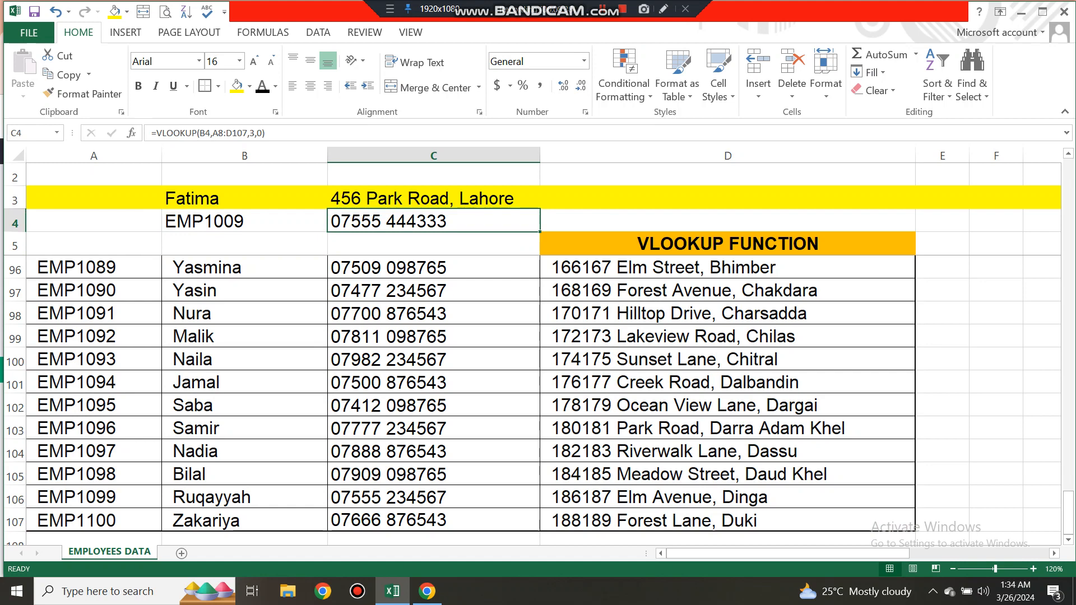
pyautogui.hotkey('ctrl', 'Down')
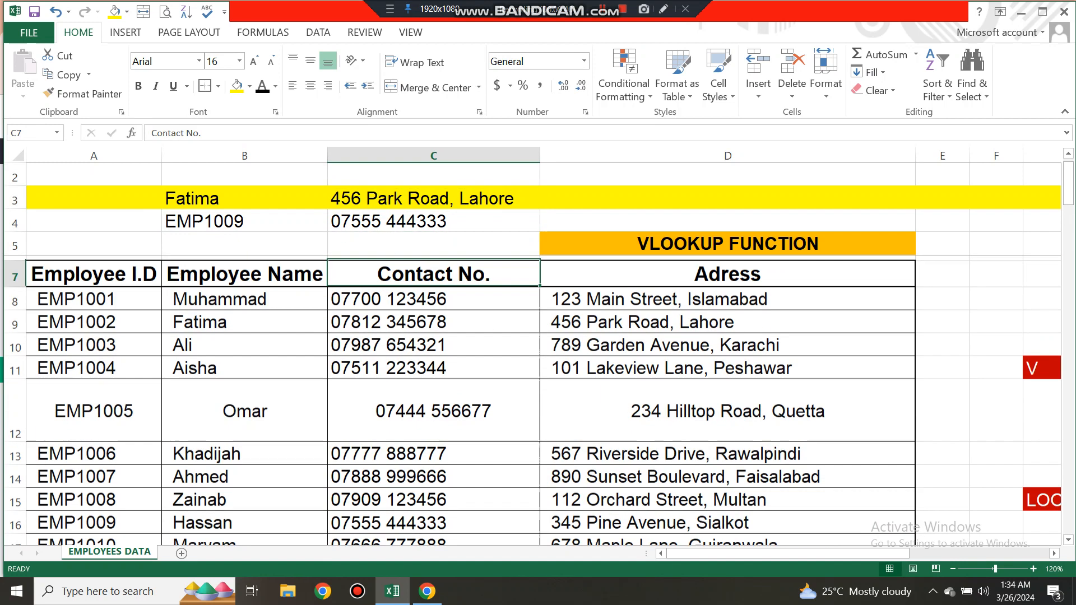
pyautogui.press('Left')
pyautogui.press('Left')
pyautogui.press('Down')
pyautogui.press('Up')
pyautogui.press('Up')
pyautogui.press('Up')
pyautogui.press('Right')
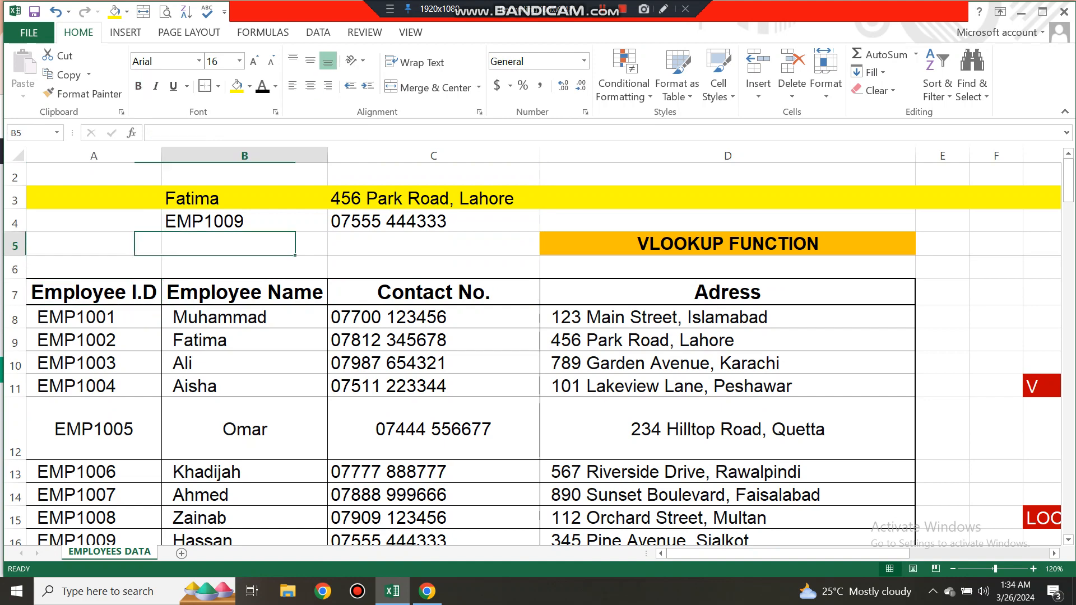
pyautogui.press('Down')
pyautogui.press('Down')
pyautogui.press('Down')
pyautogui.press('Down')
pyautogui.press('Down')
pyautogui.press('Down')
pyautogui.press('Down')
pyautogui.press('Down')
pyautogui.press('Down')
pyautogui.press('Down')
pyautogui.press('Down')
pyautogui.press('Down')
pyautogui.press('Down')
pyautogui.press('Down')
pyautogui.press('Left')
pyautogui.press('Up')
pyautogui.press('Up')
pyautogui.press('Up')
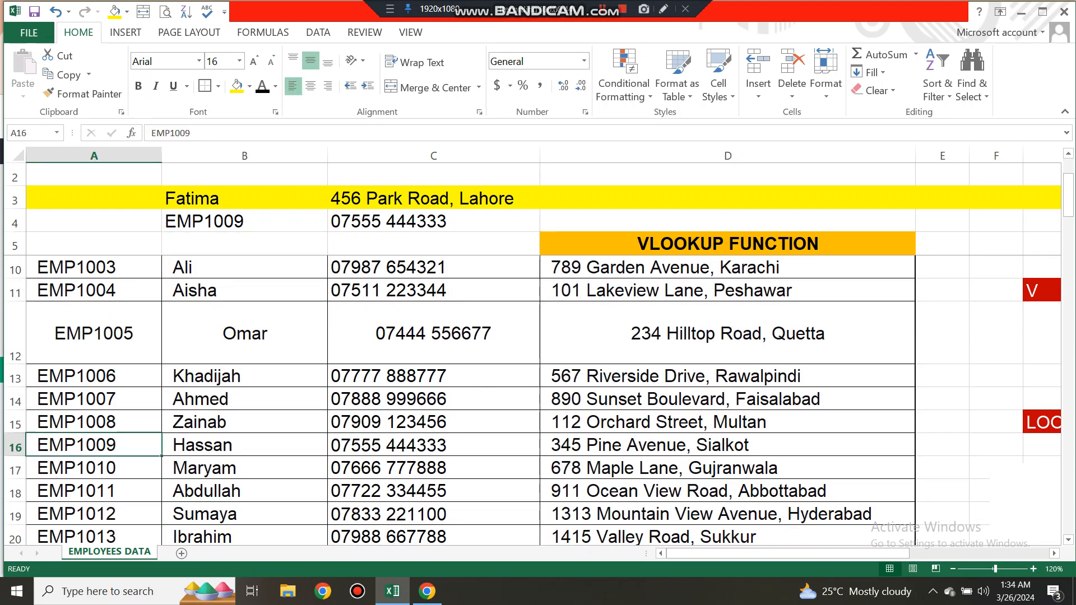
pyautogui.hotkey('shift', 'space')
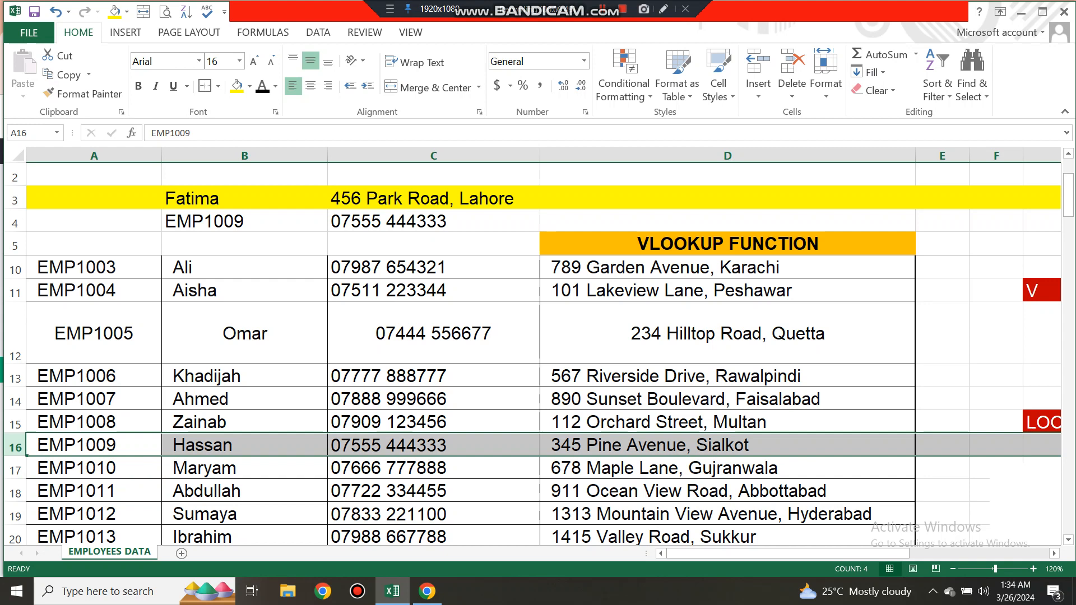
# Step: Change the column index in the C4 VLOOKUP formula to 4 to return the address
pyautogui.click(434, 221)
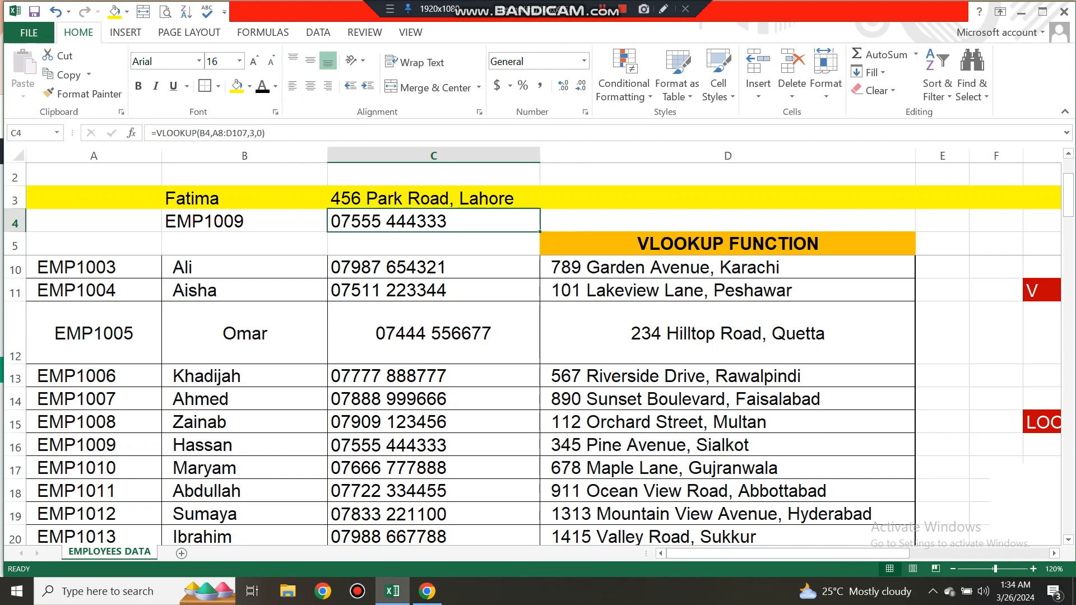
pyautogui.press('F2')
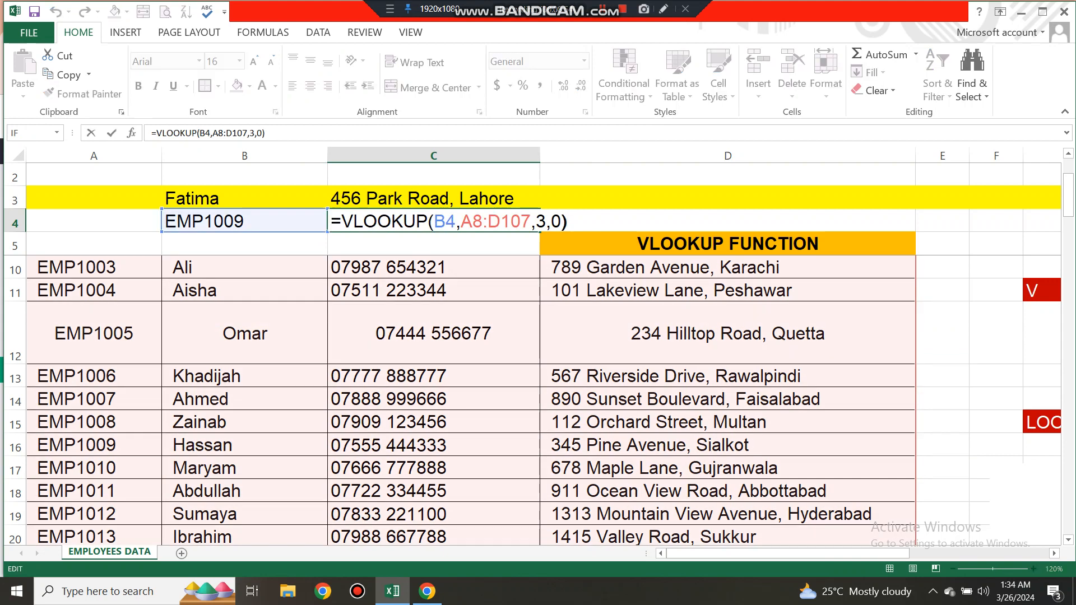
pyautogui.press('Left')
pyautogui.press('Left')
pyautogui.press('Left')
pyautogui.hotkey('shift', 'Left')
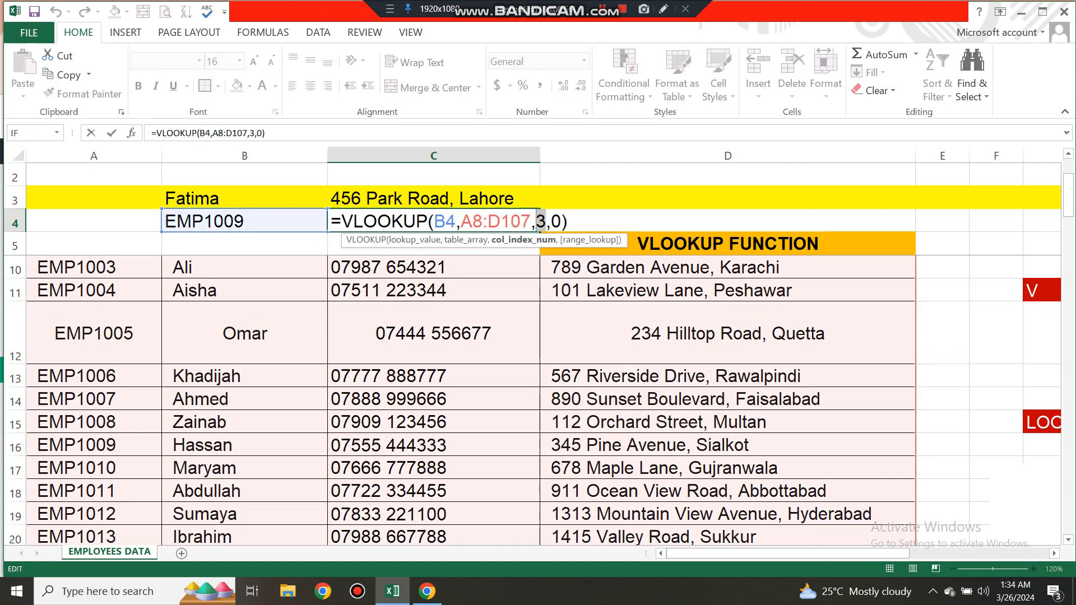
pyautogui.write('4')
pyautogui.press('Return')
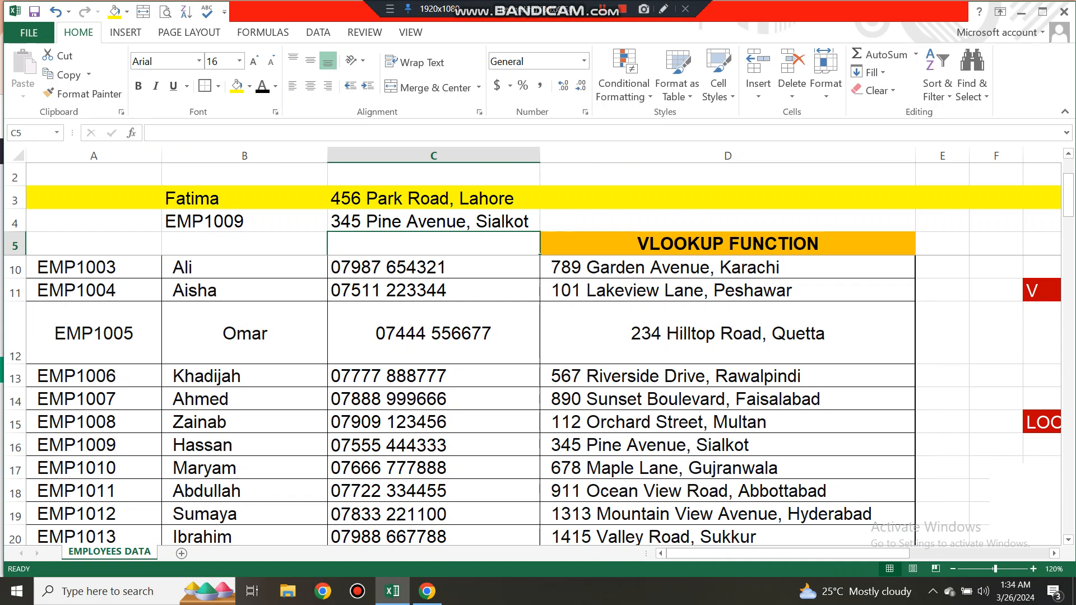